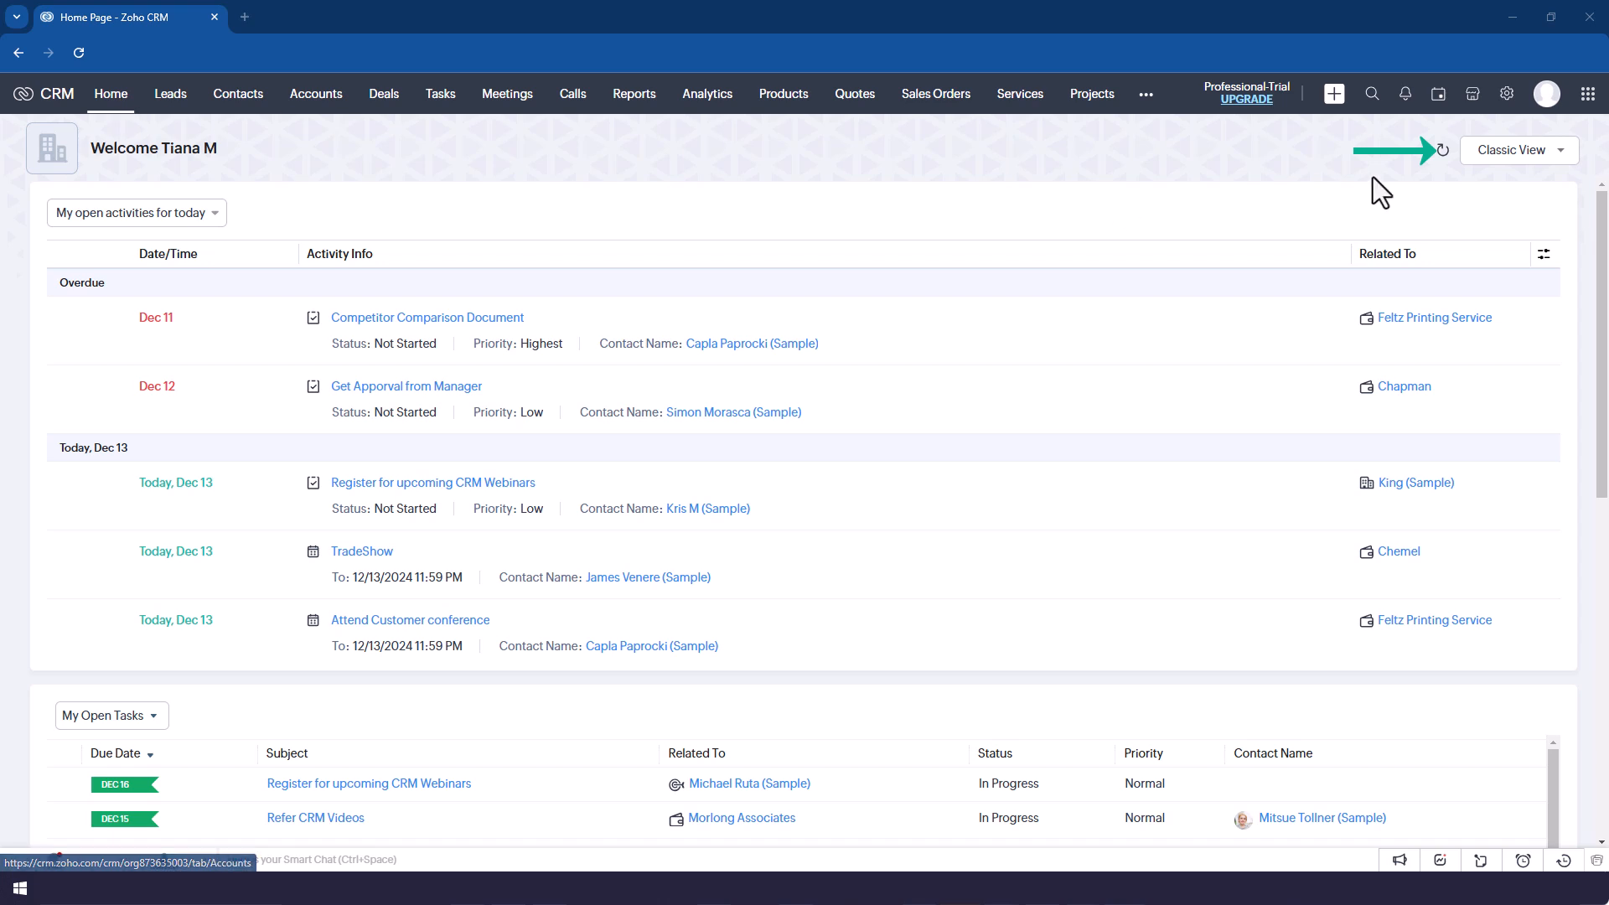
Step: Look through the activities, tasks and charts of the Classic View home page, and switch to the personal home view
{"action": "left_click", "coordinate": [1518, 152]}
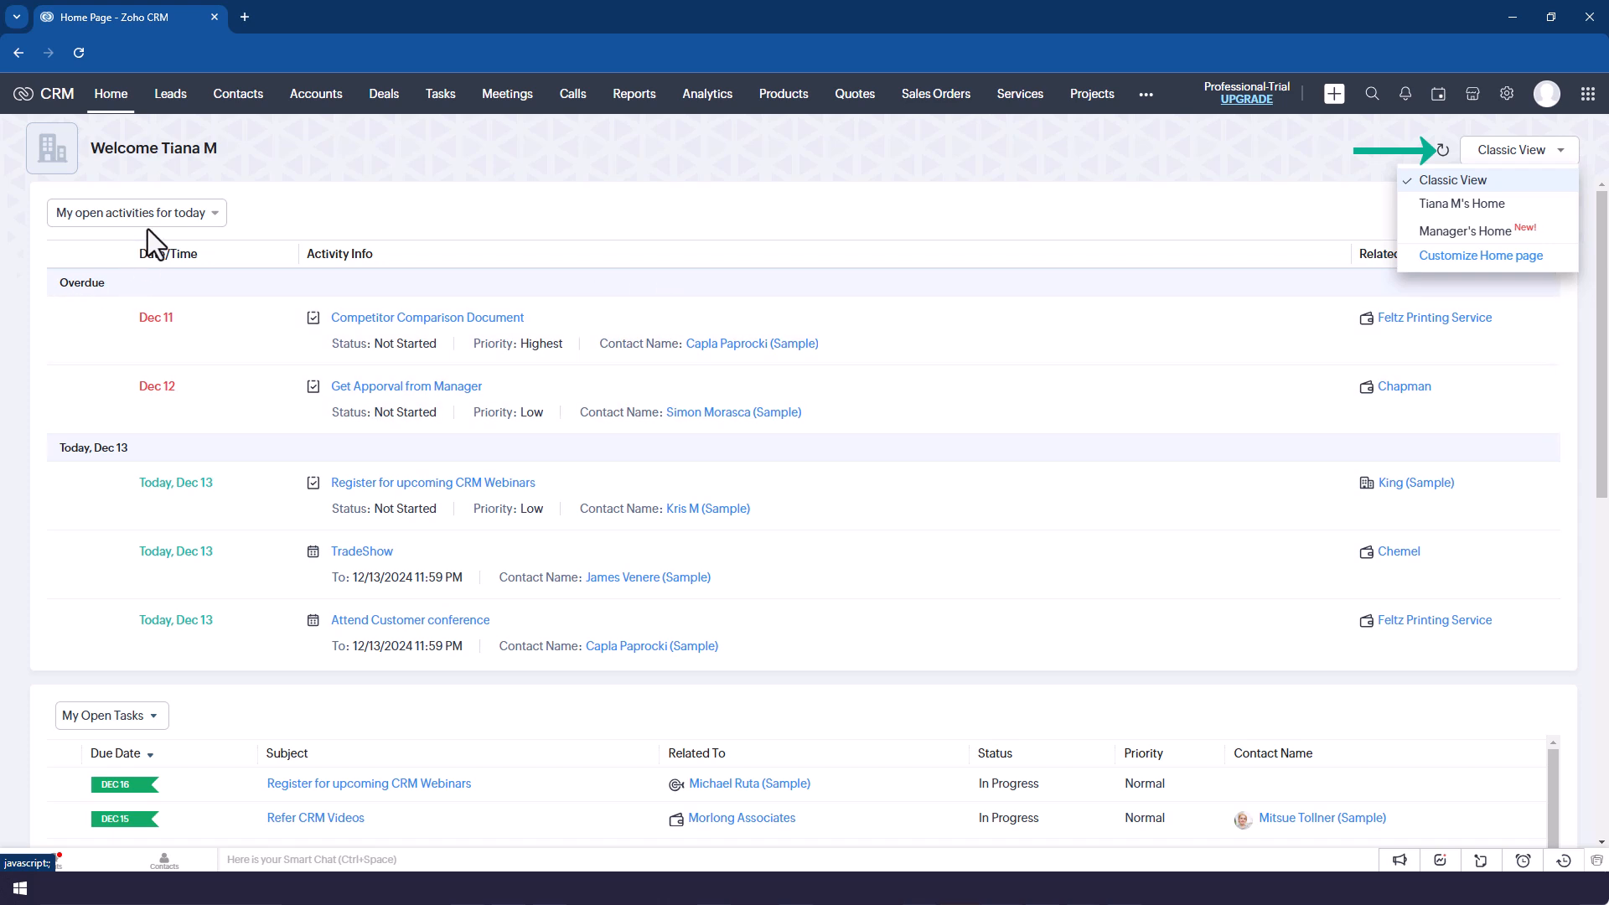
{"action": "scroll", "coordinate": [149, 243], "scroll_direction": "down", "scroll_amount": 2}
{"action": "scroll", "coordinate": [160, 566], "scroll_direction": "down", "scroll_amount": 6}
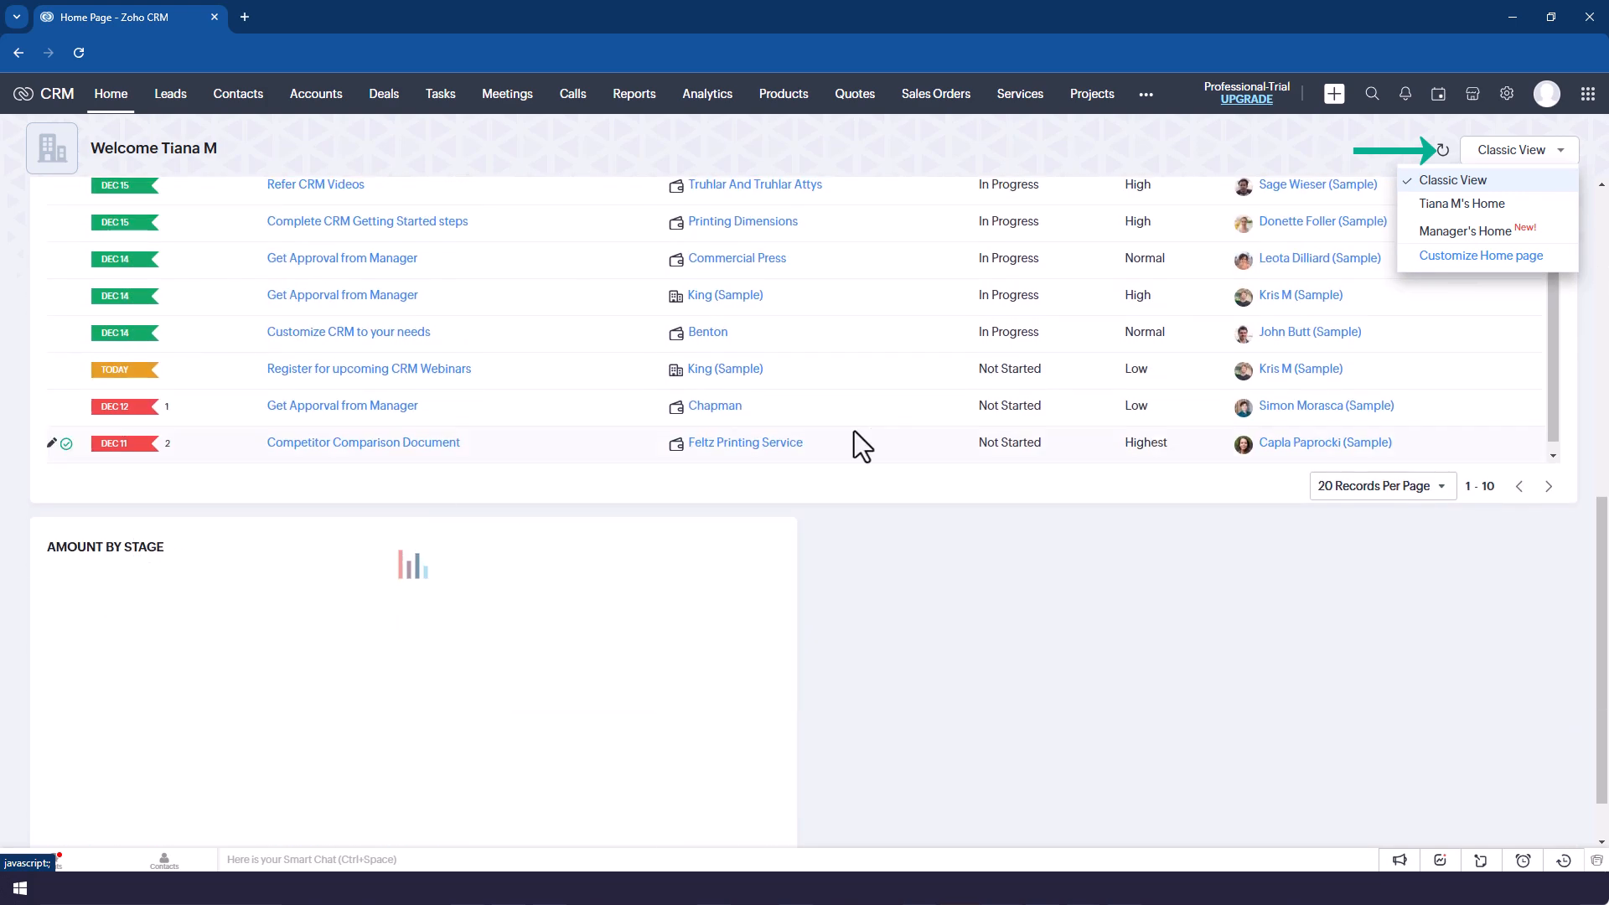
{"action": "scroll", "coordinate": [868, 426], "scroll_direction": "up", "scroll_amount": 1}
{"action": "scroll", "coordinate": [868, 426], "scroll_direction": "up", "scroll_amount": 7}
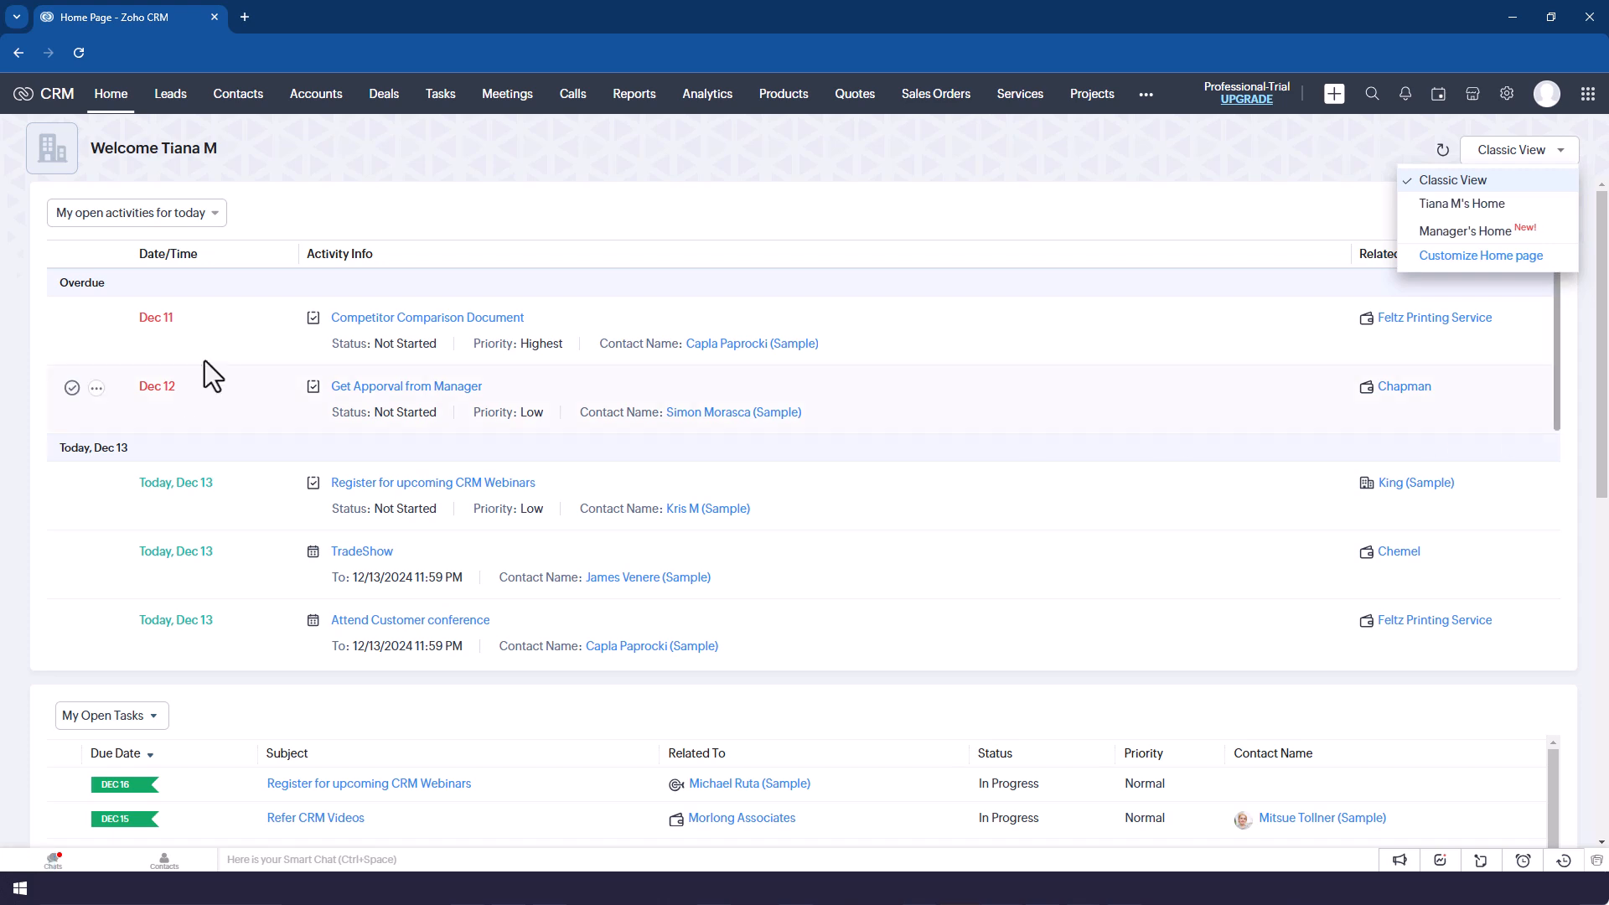
{"action": "left_click", "coordinate": [1475, 206]}
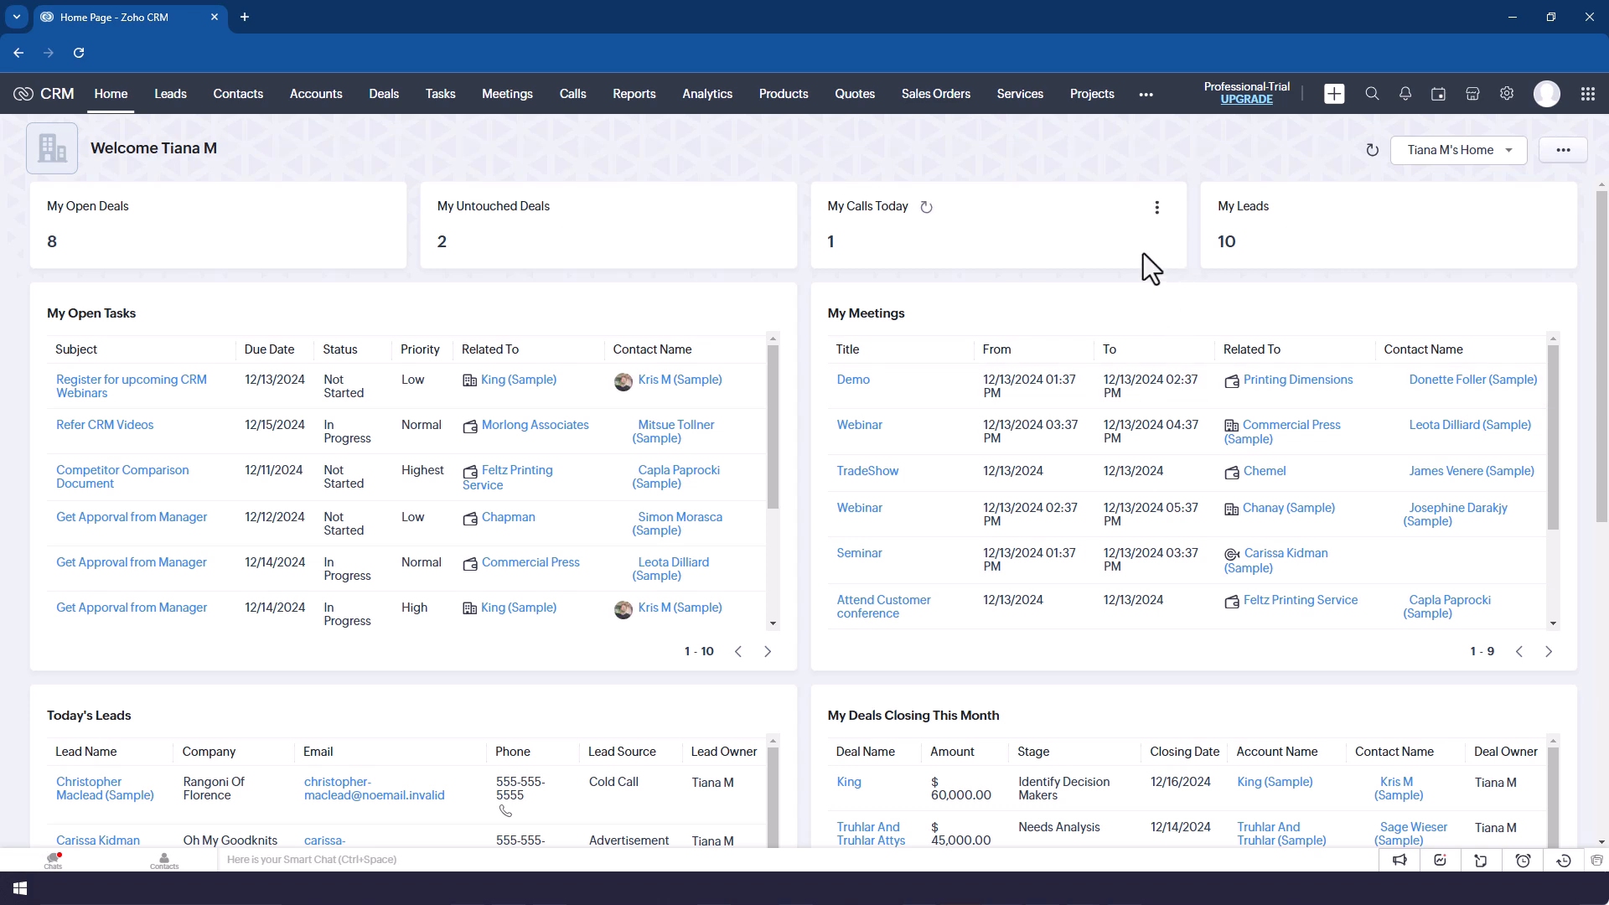
Step: Check the actions available for the My Calls Today component and for the home page as a whole
{"action": "left_click", "coordinate": [1157, 207]}
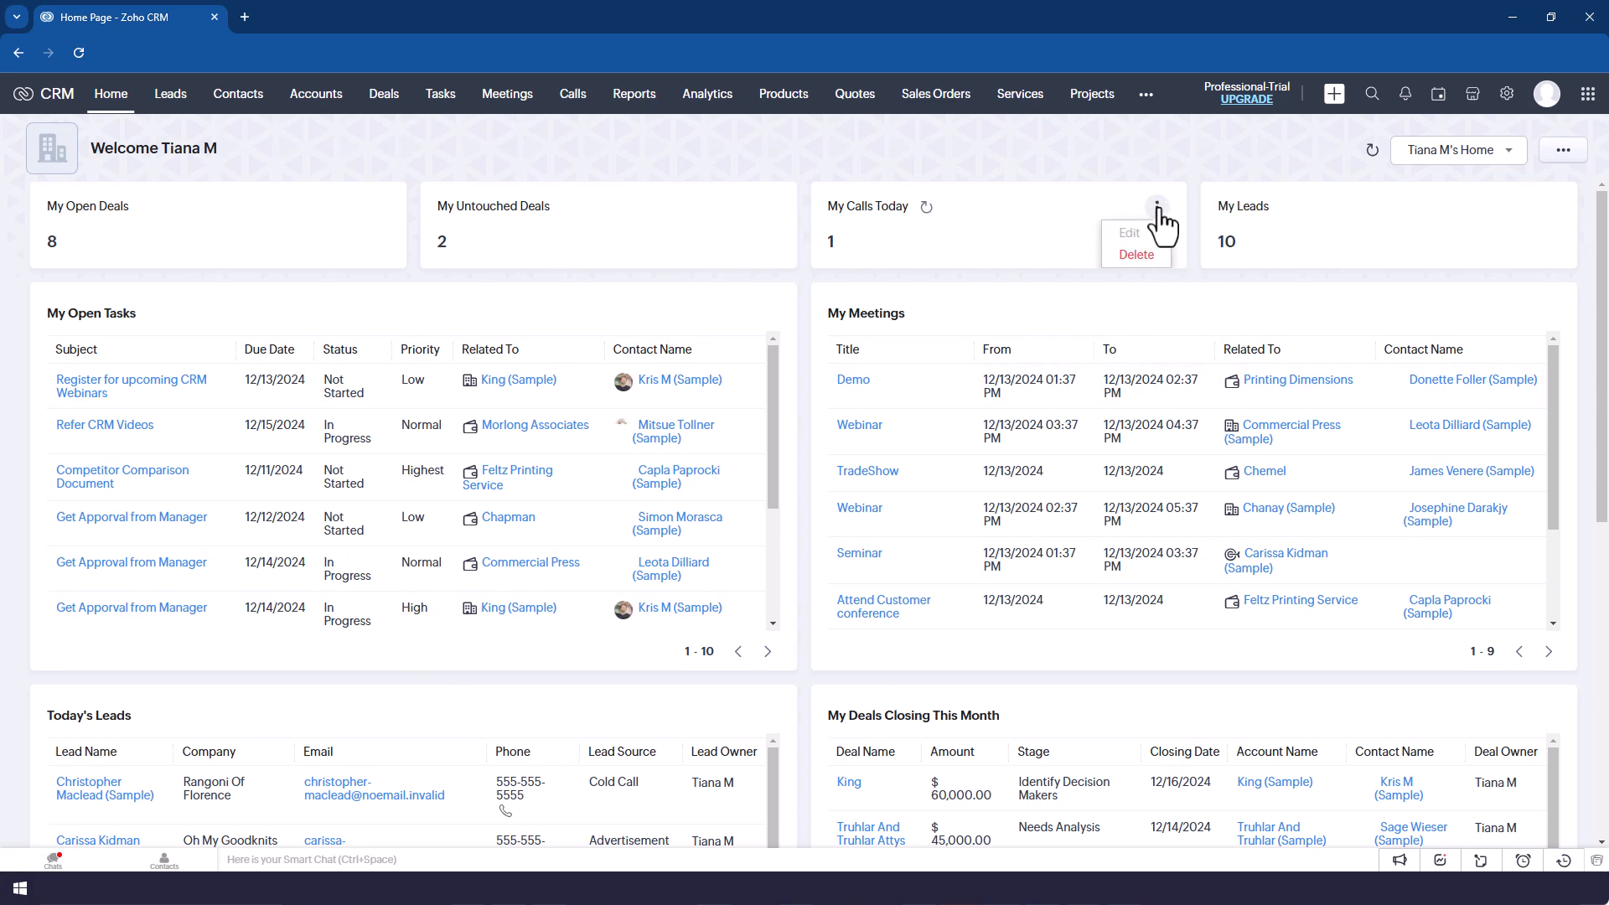
{"action": "left_click", "coordinate": [1562, 159]}
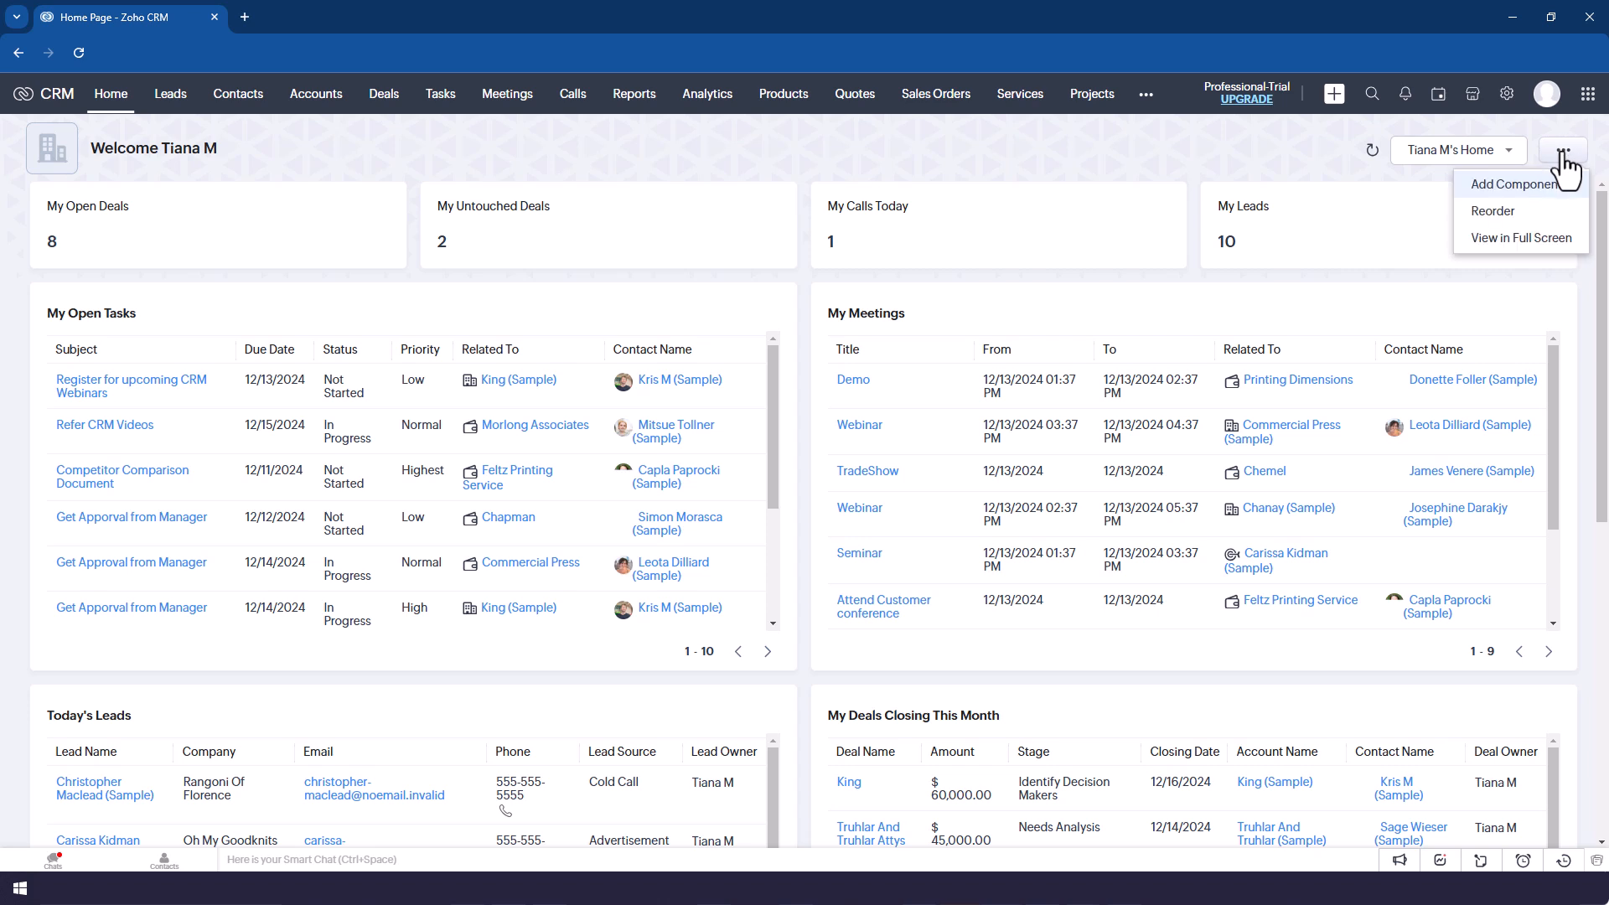
{"action": "left_click", "coordinate": [1257, 158]}
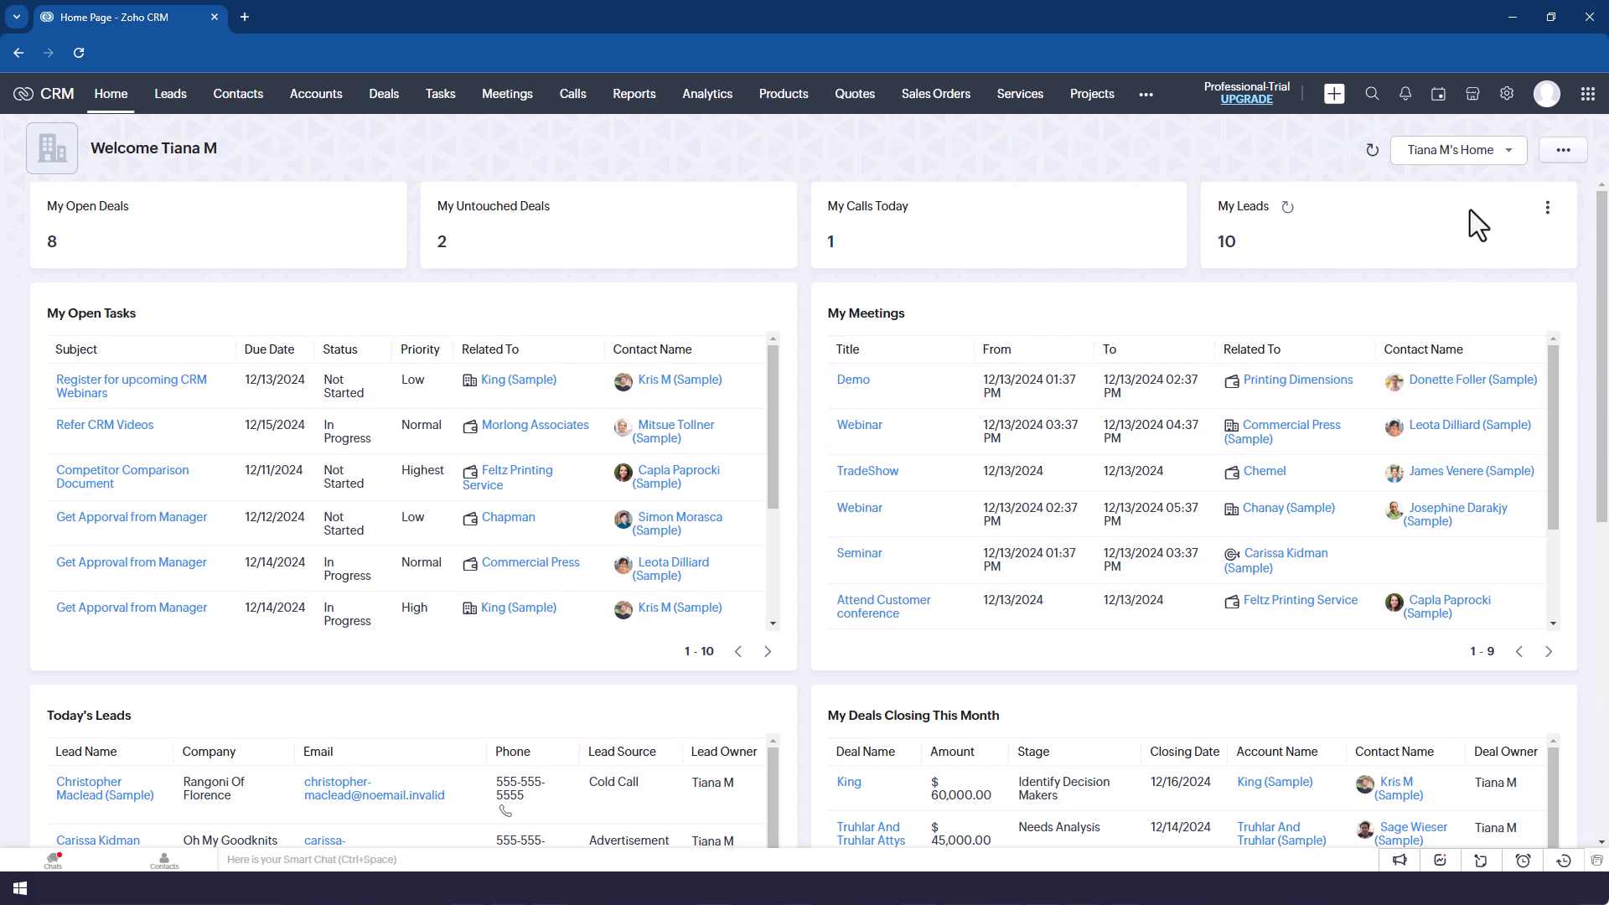
Step: Start a new customized home page and title it with the owner's first name followed by "Deal Homepage"
{"action": "left_click", "coordinate": [1495, 153]}
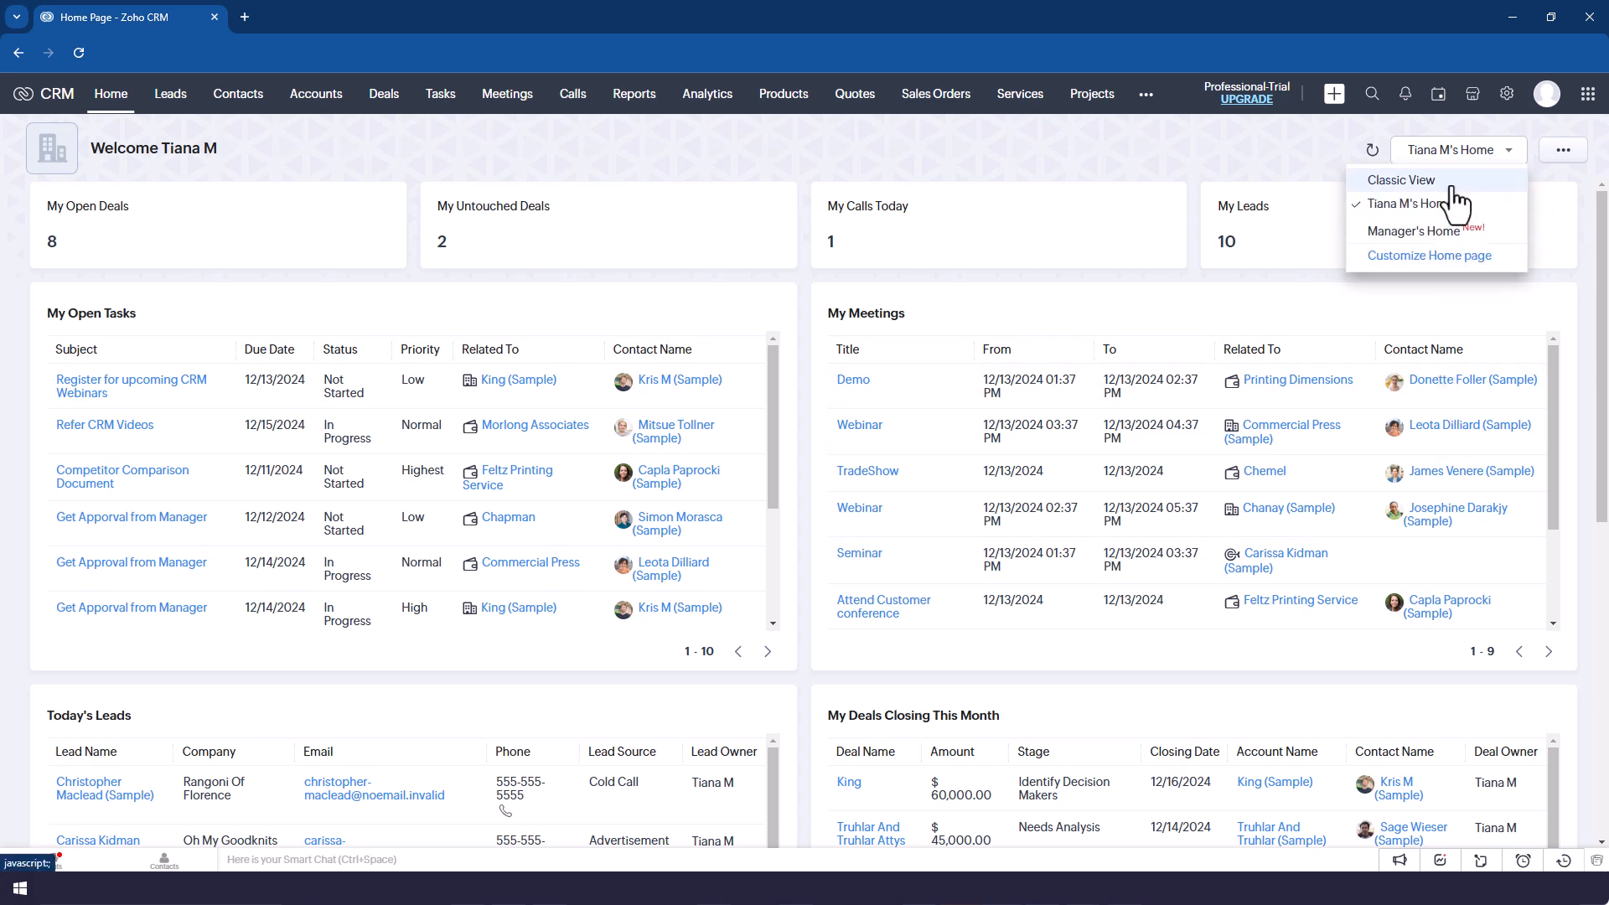
{"action": "left_click", "coordinate": [1408, 259]}
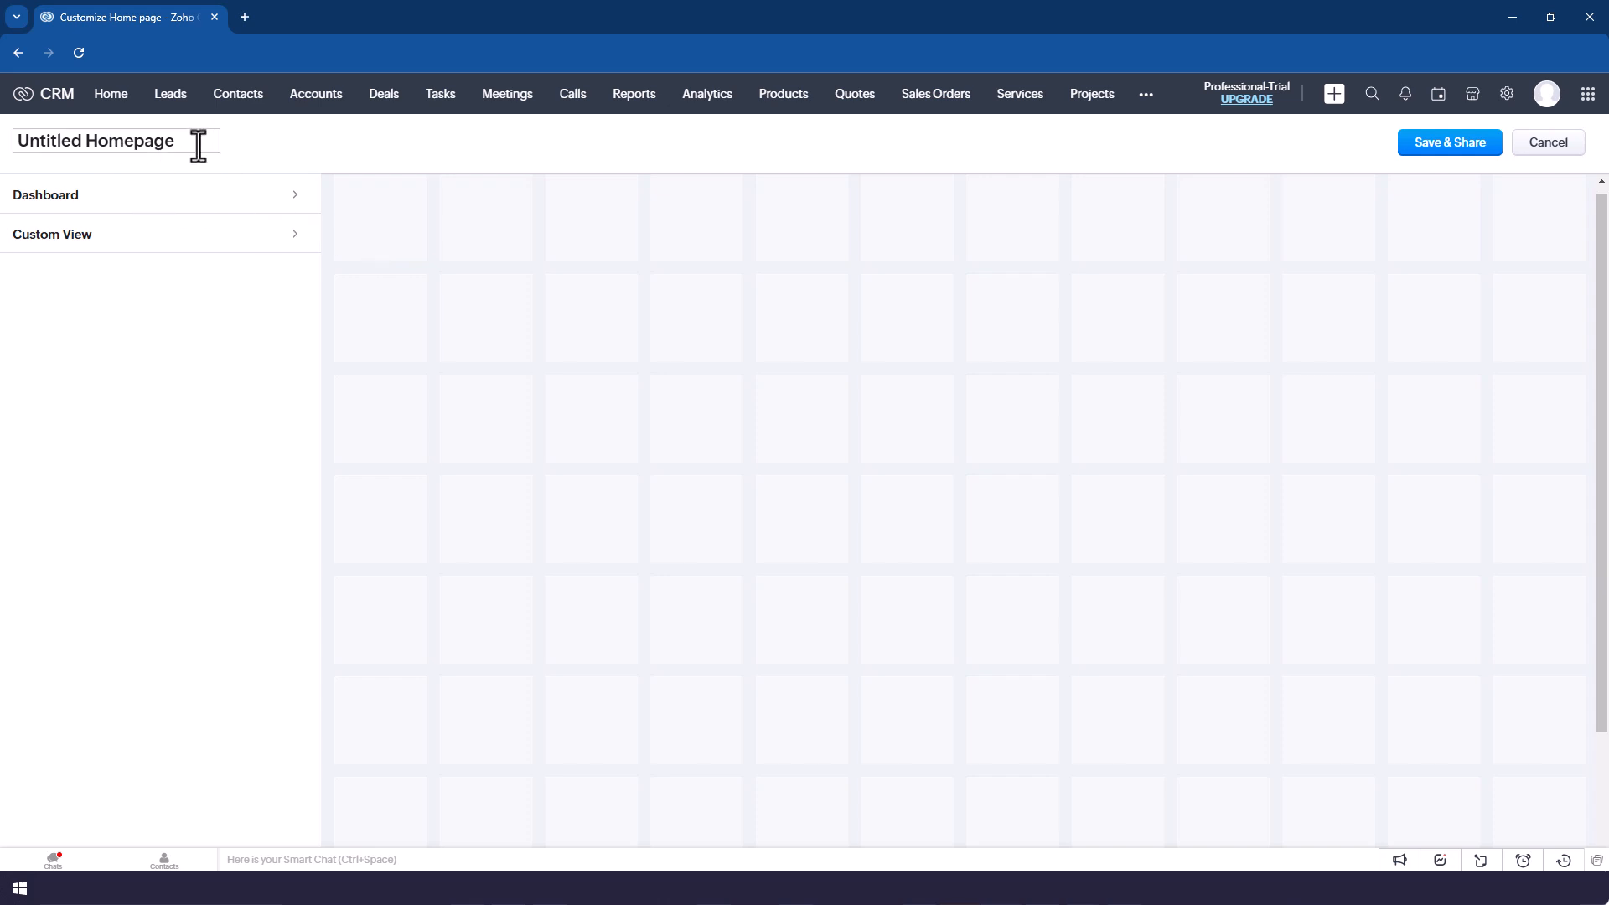
{"action": "left_click_drag", "start_coordinate": [193, 141], "coordinate": [10, 146]}
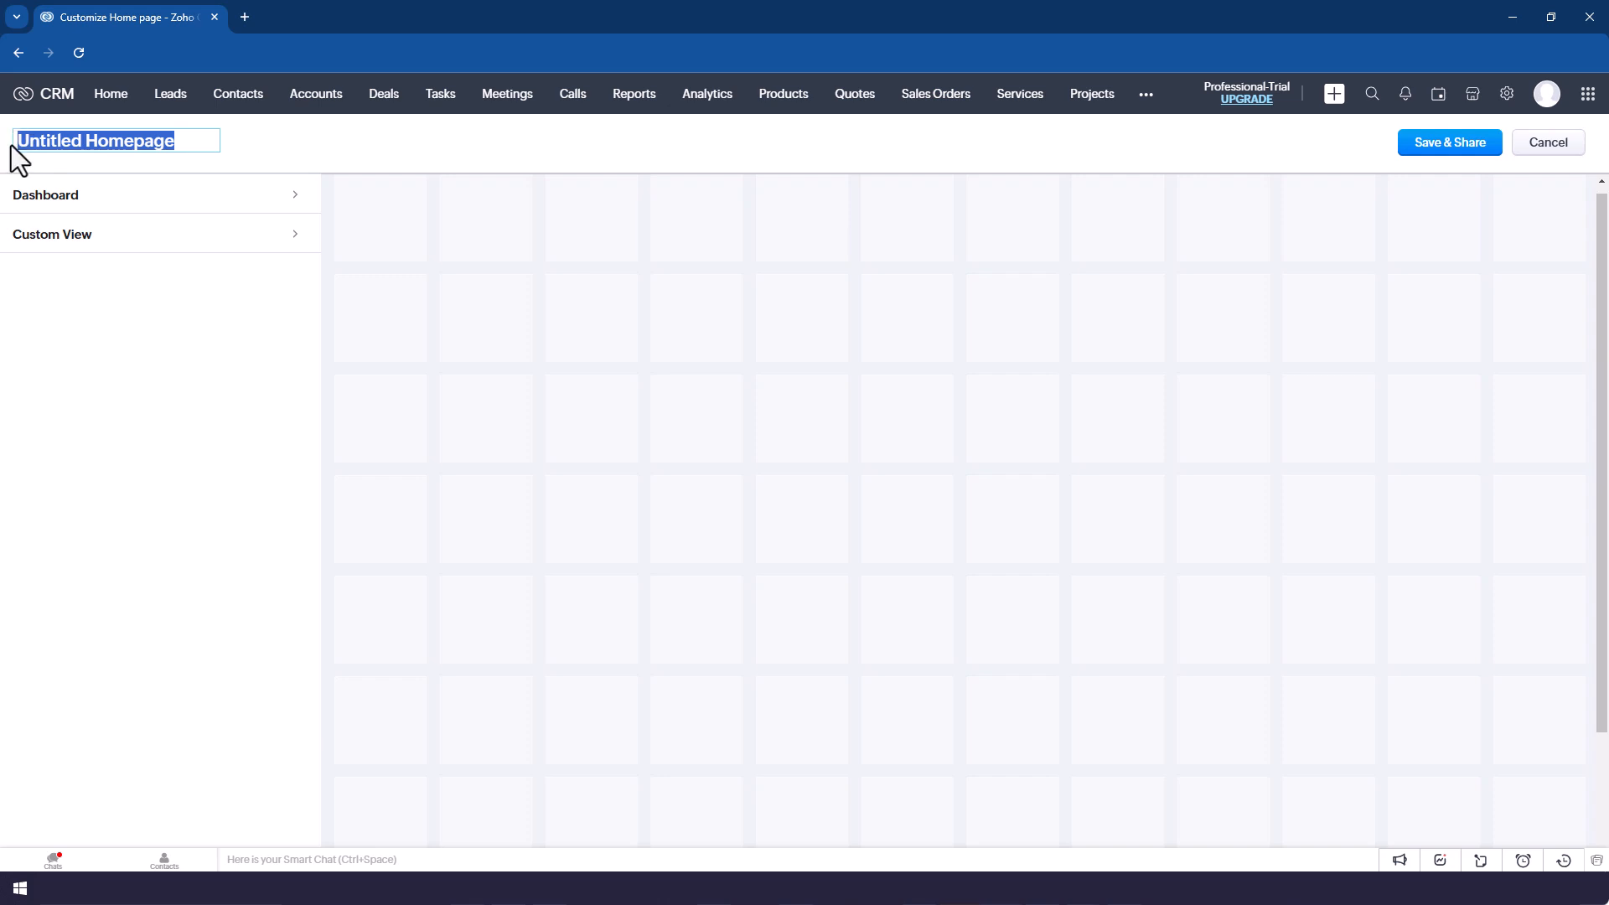
{"action": "type", "text": "Tian"}
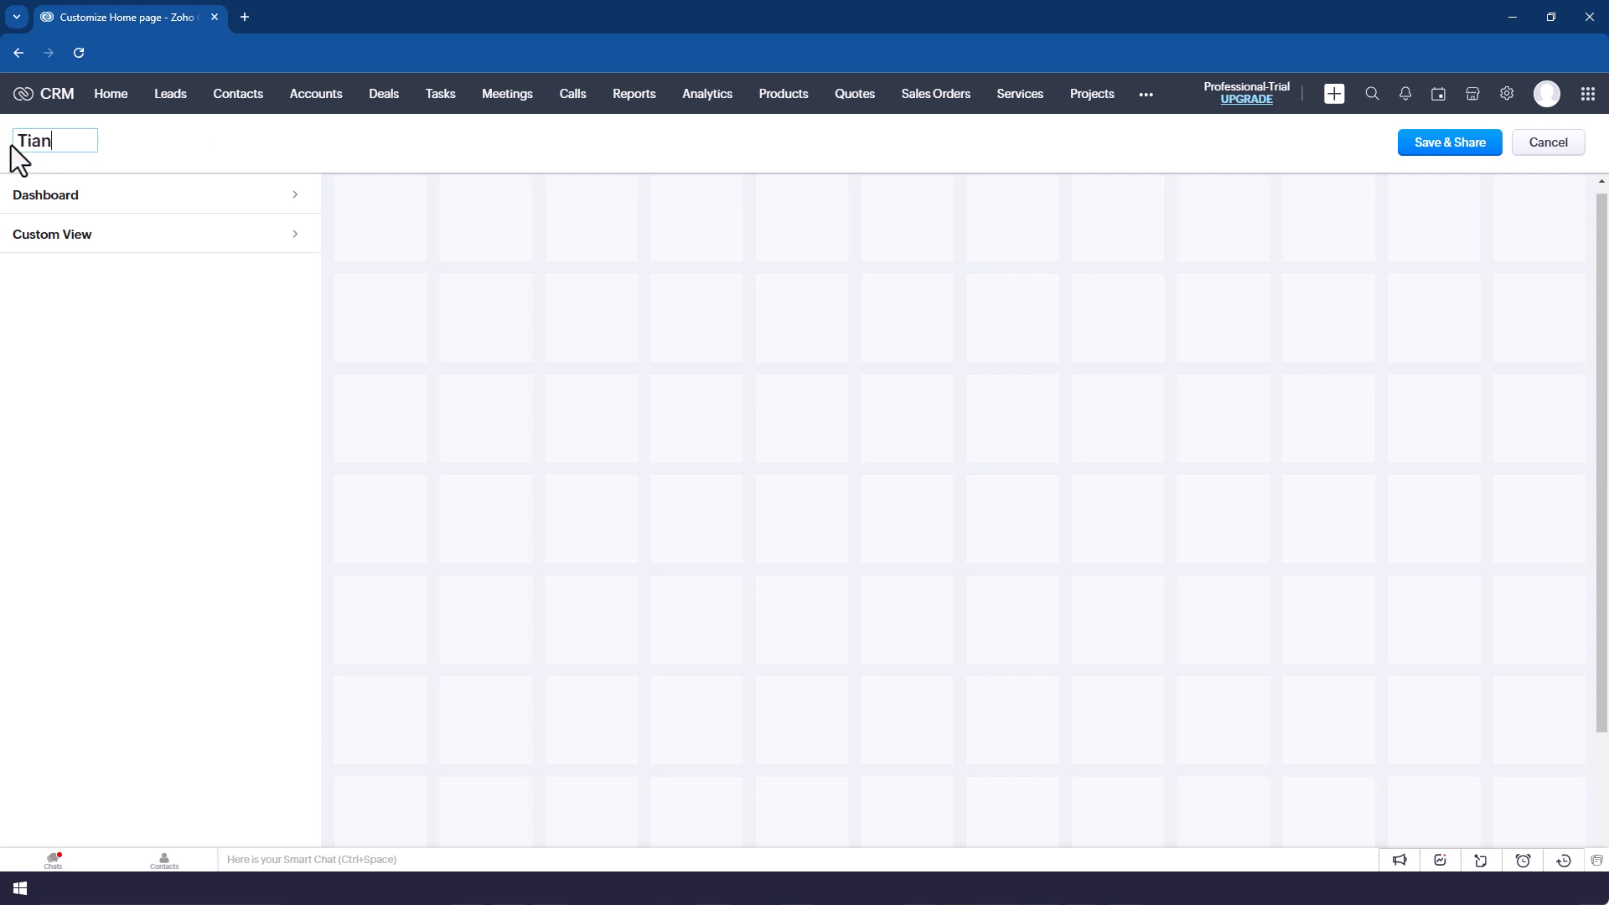
{"action": "type", "text": "s Deal Homepage"}
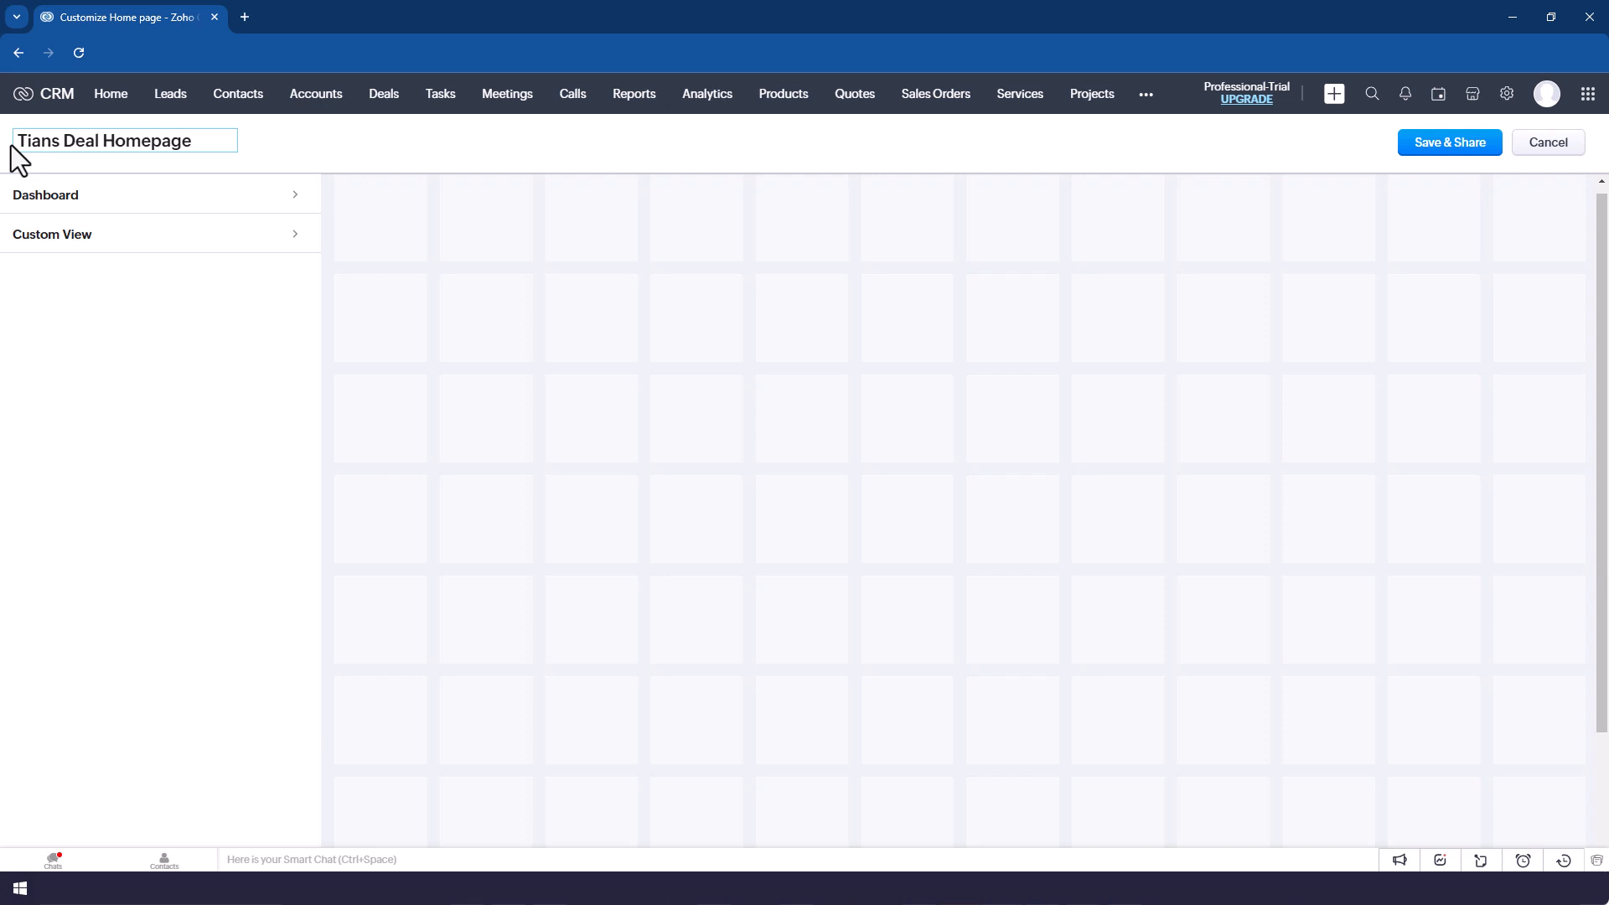
Step: Add the Revenue This Month, Deals Created and Deals in Pipeline components from the Deal Insights dashboard to the home page
{"action": "left_click", "coordinate": [101, 201]}
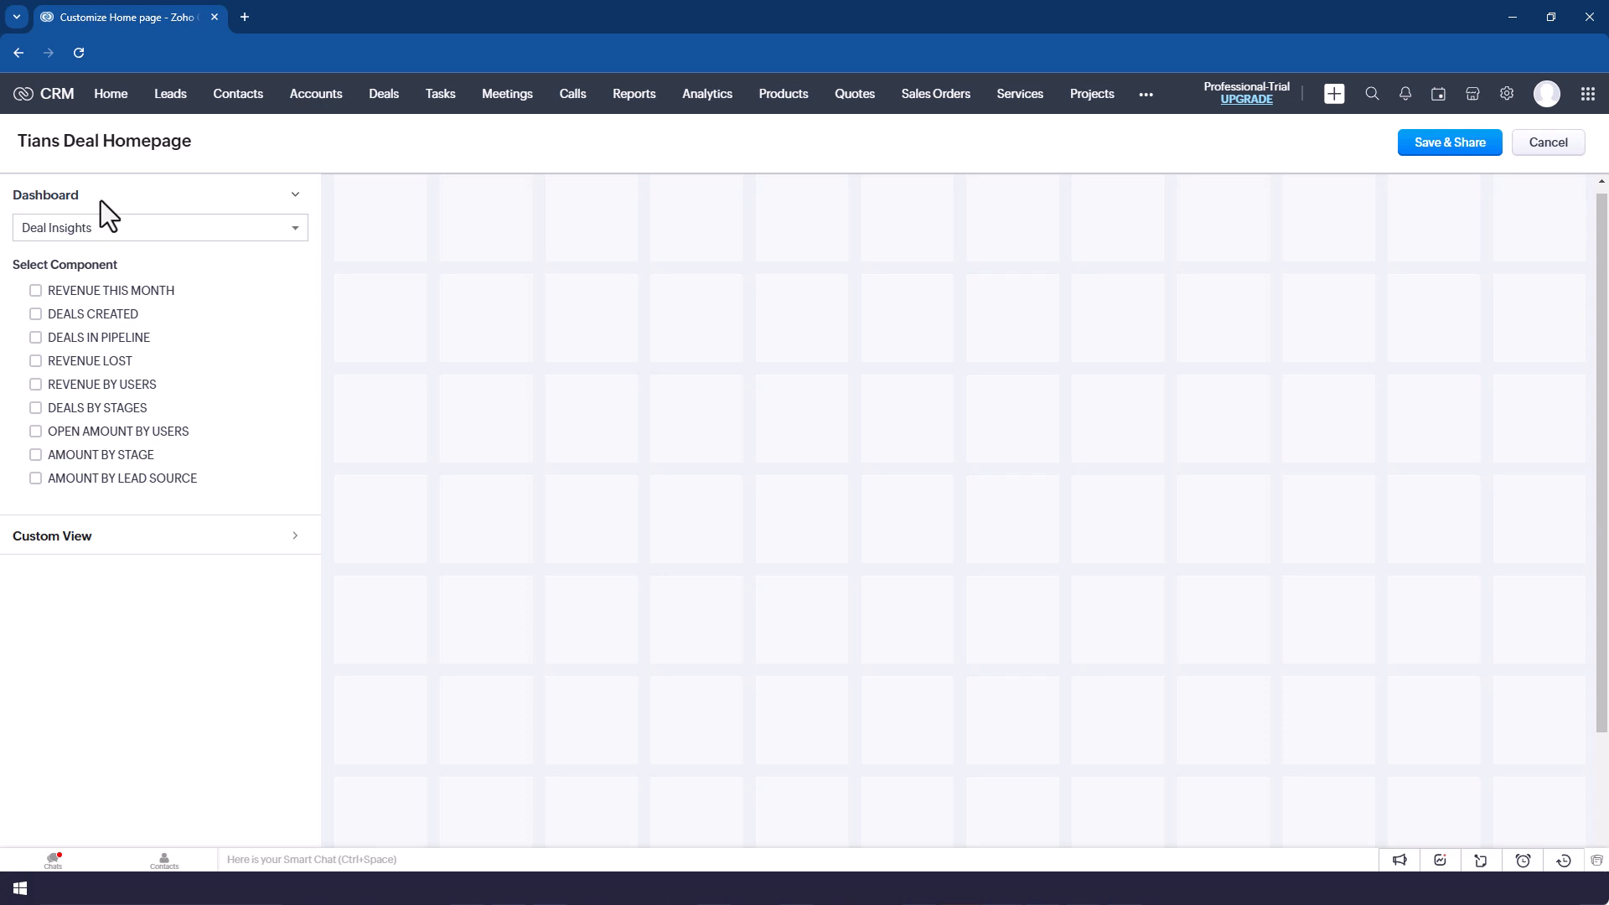
{"action": "left_click", "coordinate": [113, 239]}
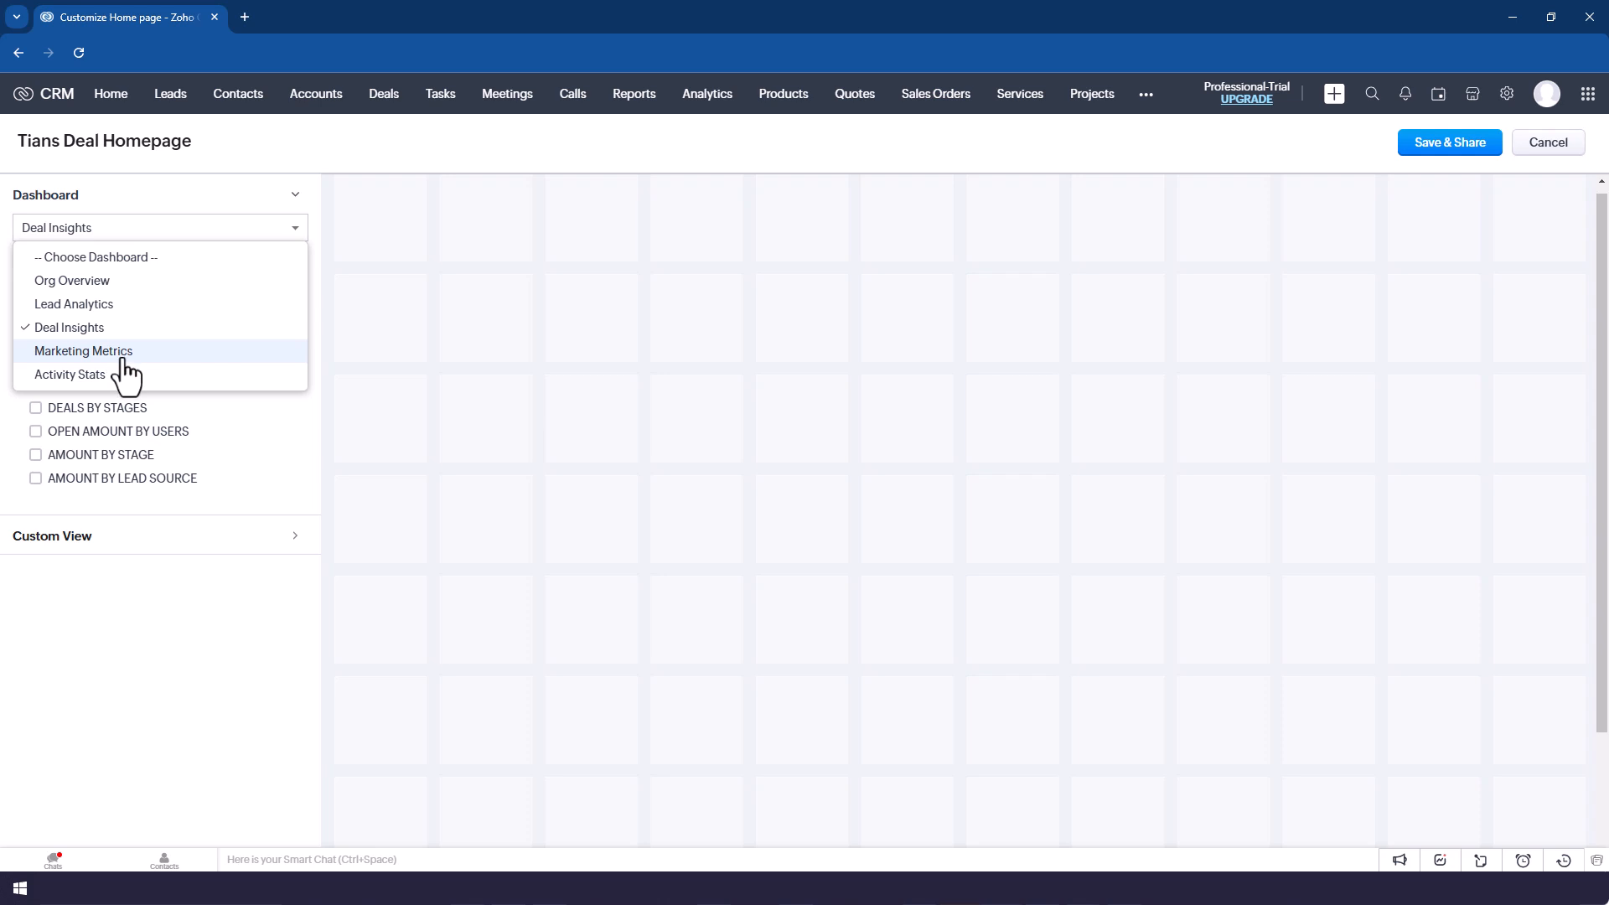
{"action": "left_click", "coordinate": [113, 329]}
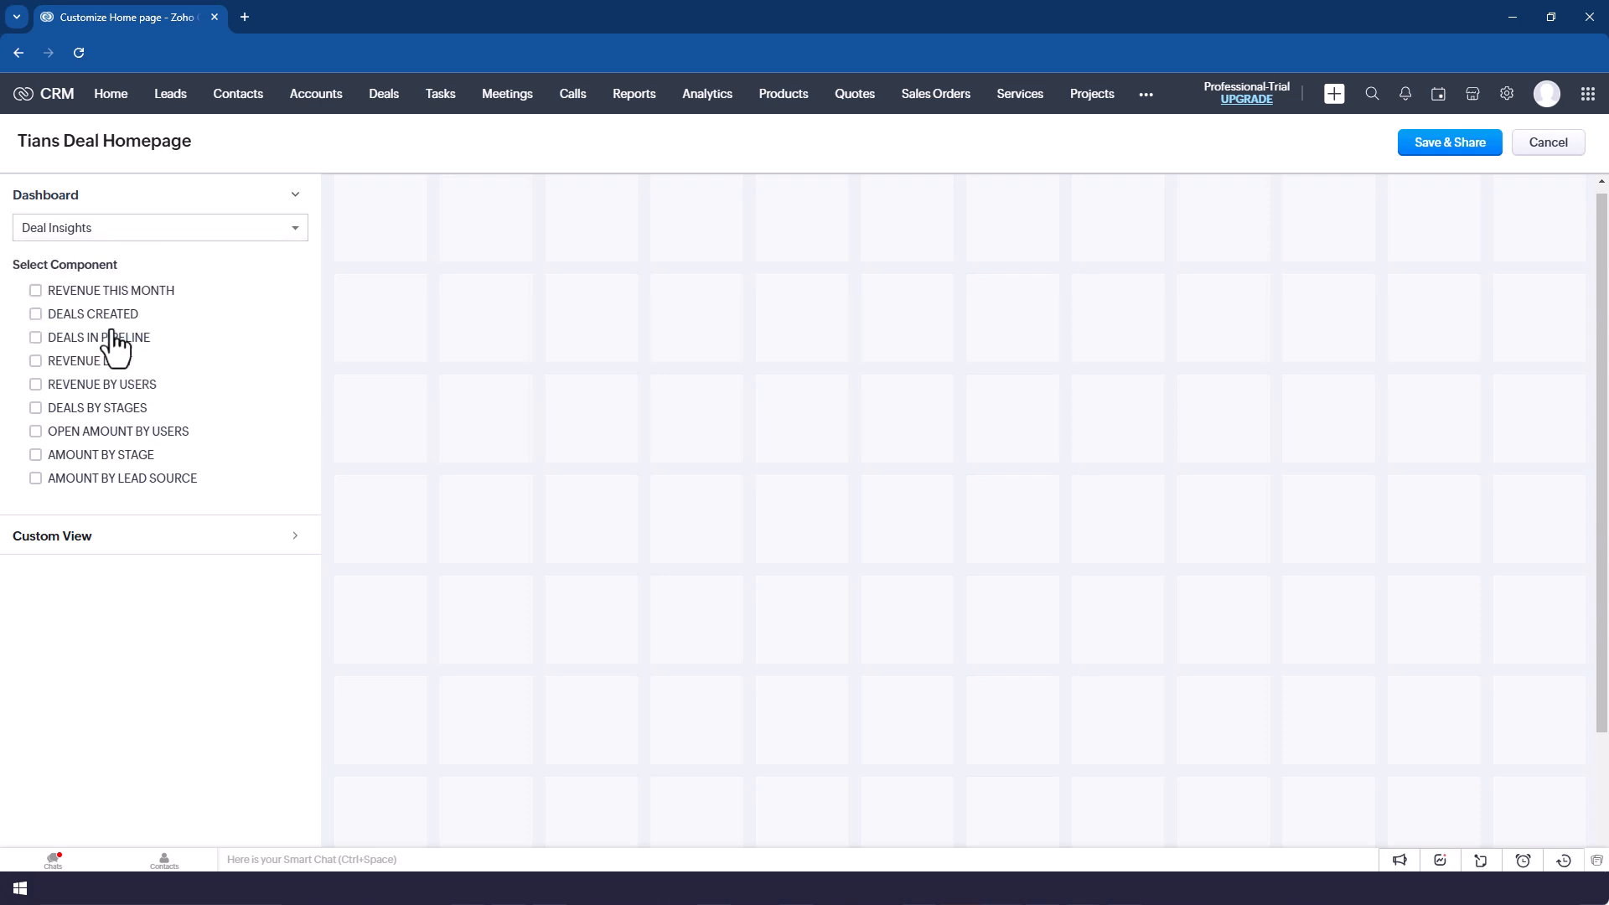
{"action": "left_click", "coordinate": [36, 294]}
{"action": "left_click", "coordinate": [36, 316]}
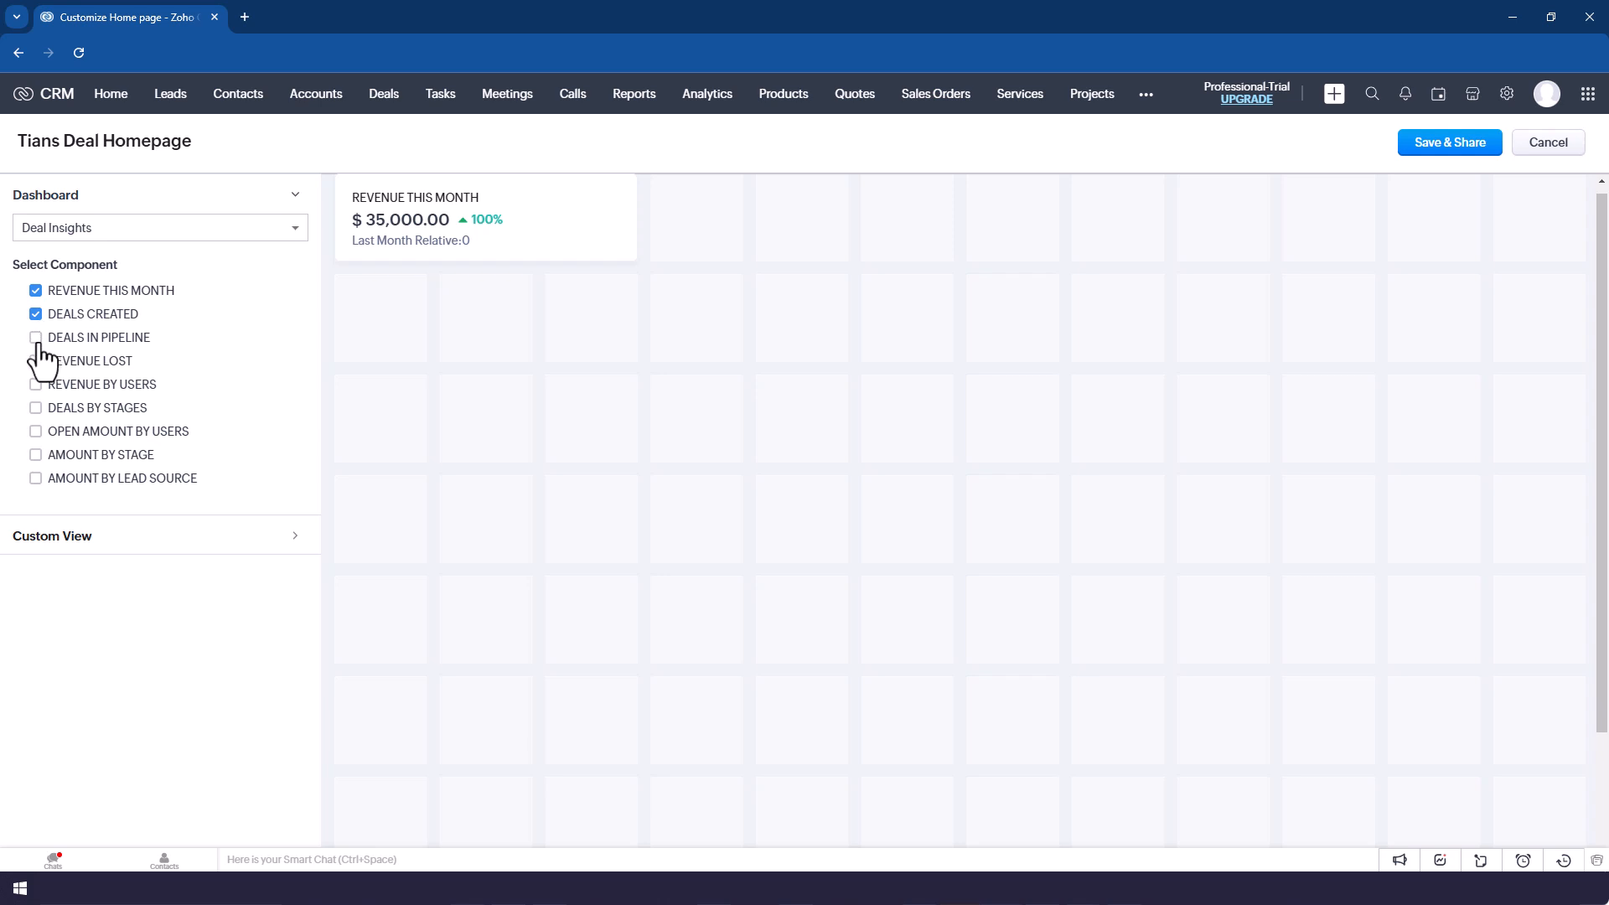
{"action": "left_click", "coordinate": [36, 338]}
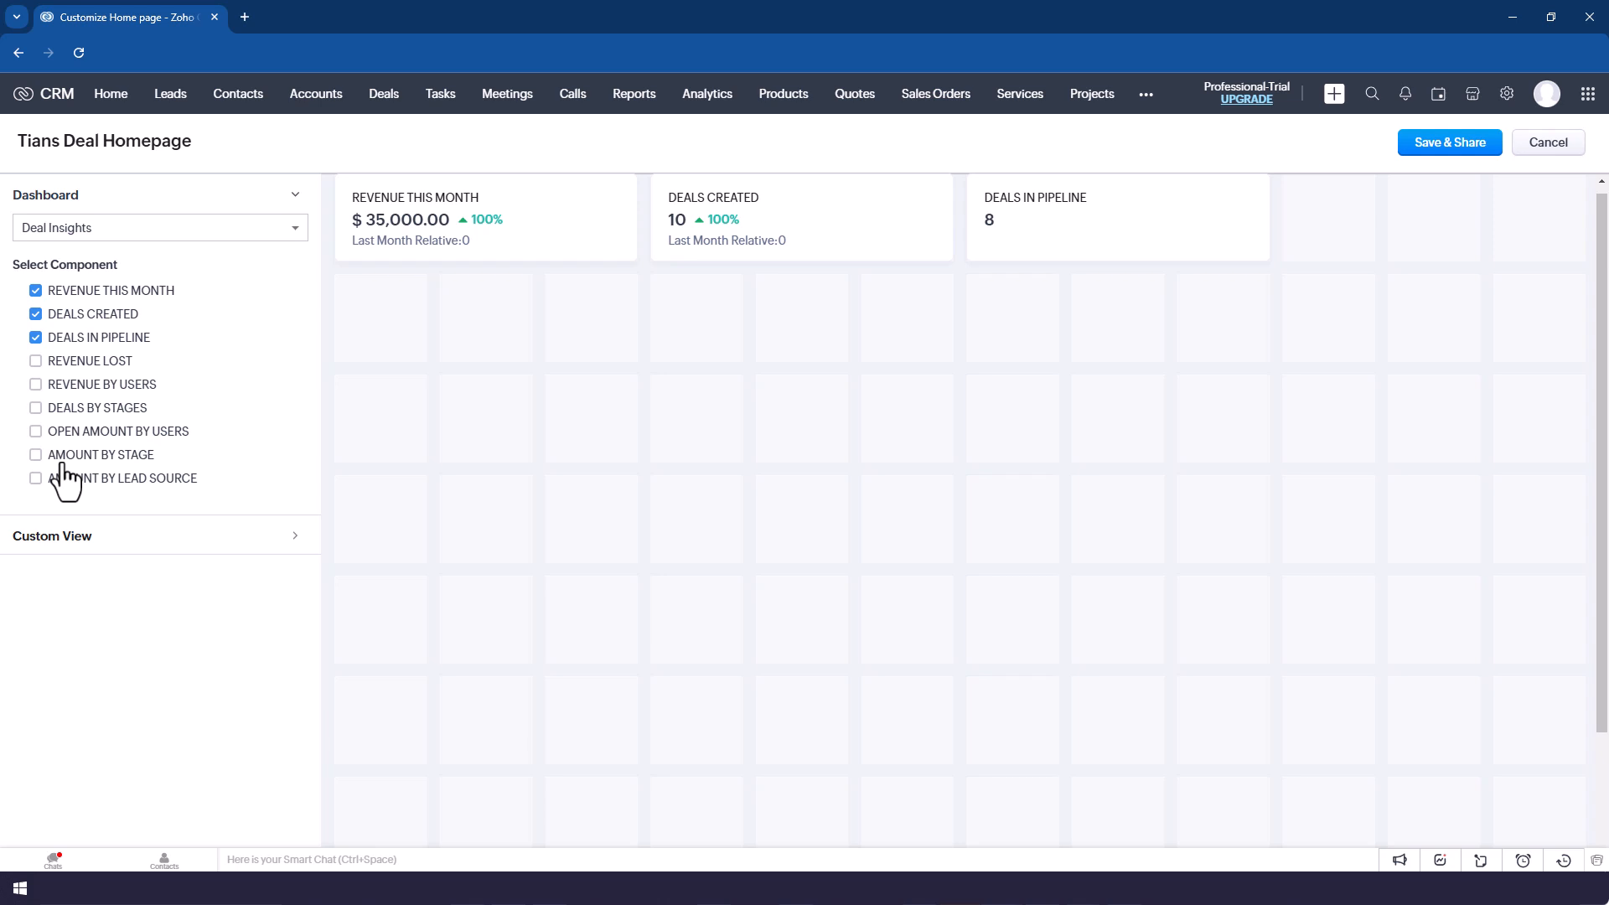
{"action": "left_click", "coordinate": [158, 230]}
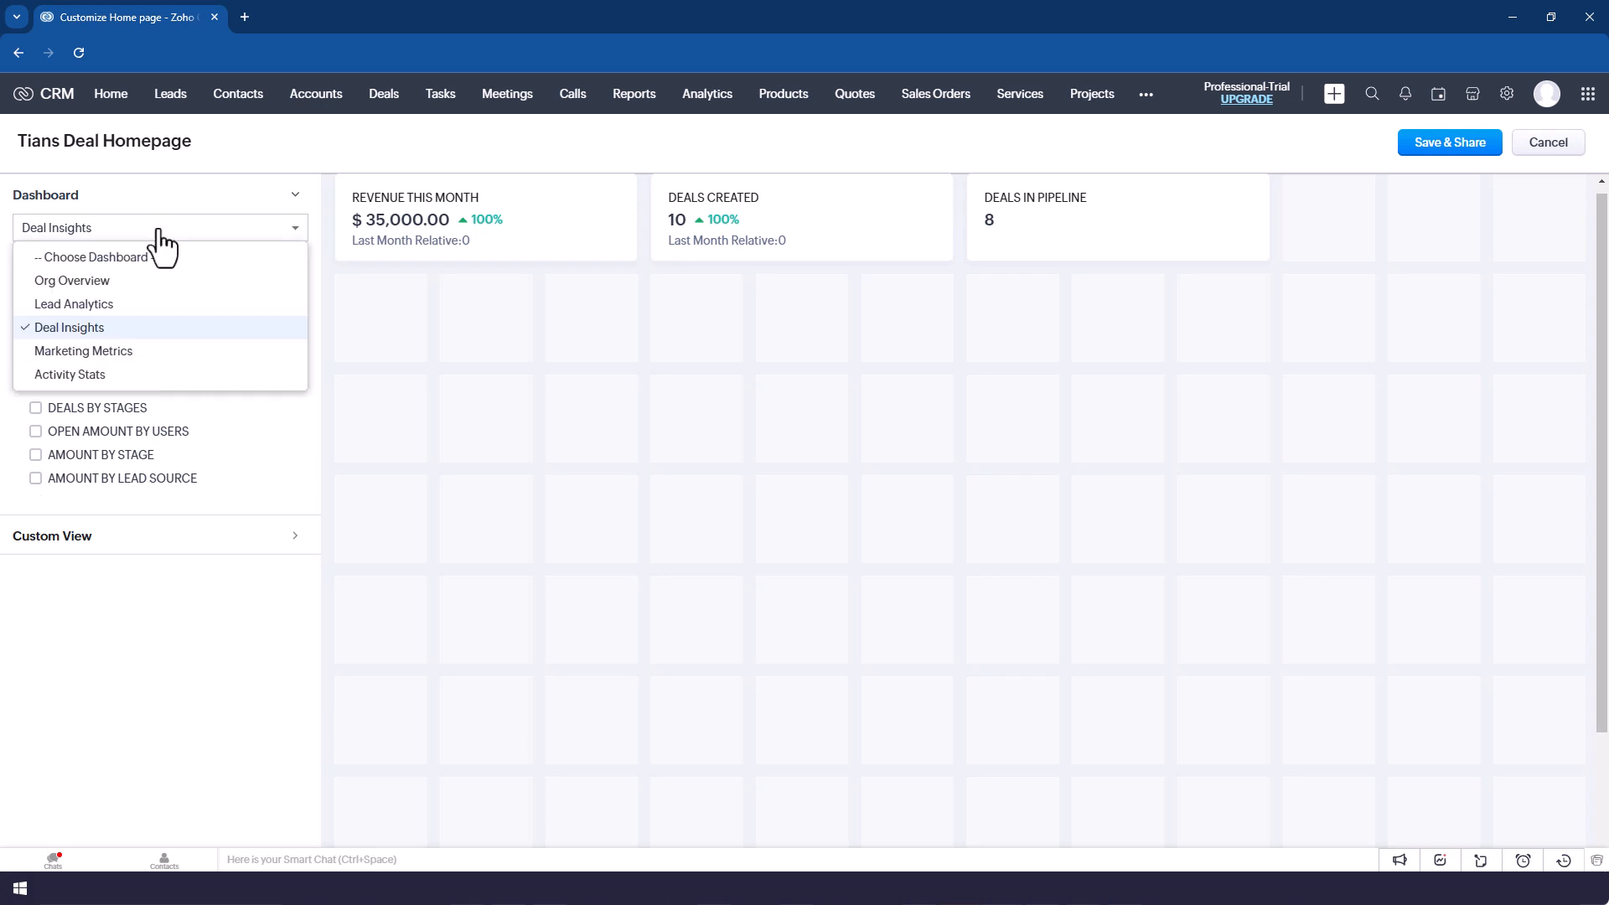
{"action": "left_click", "coordinate": [194, 230]}
{"action": "left_click", "coordinate": [212, 197]}
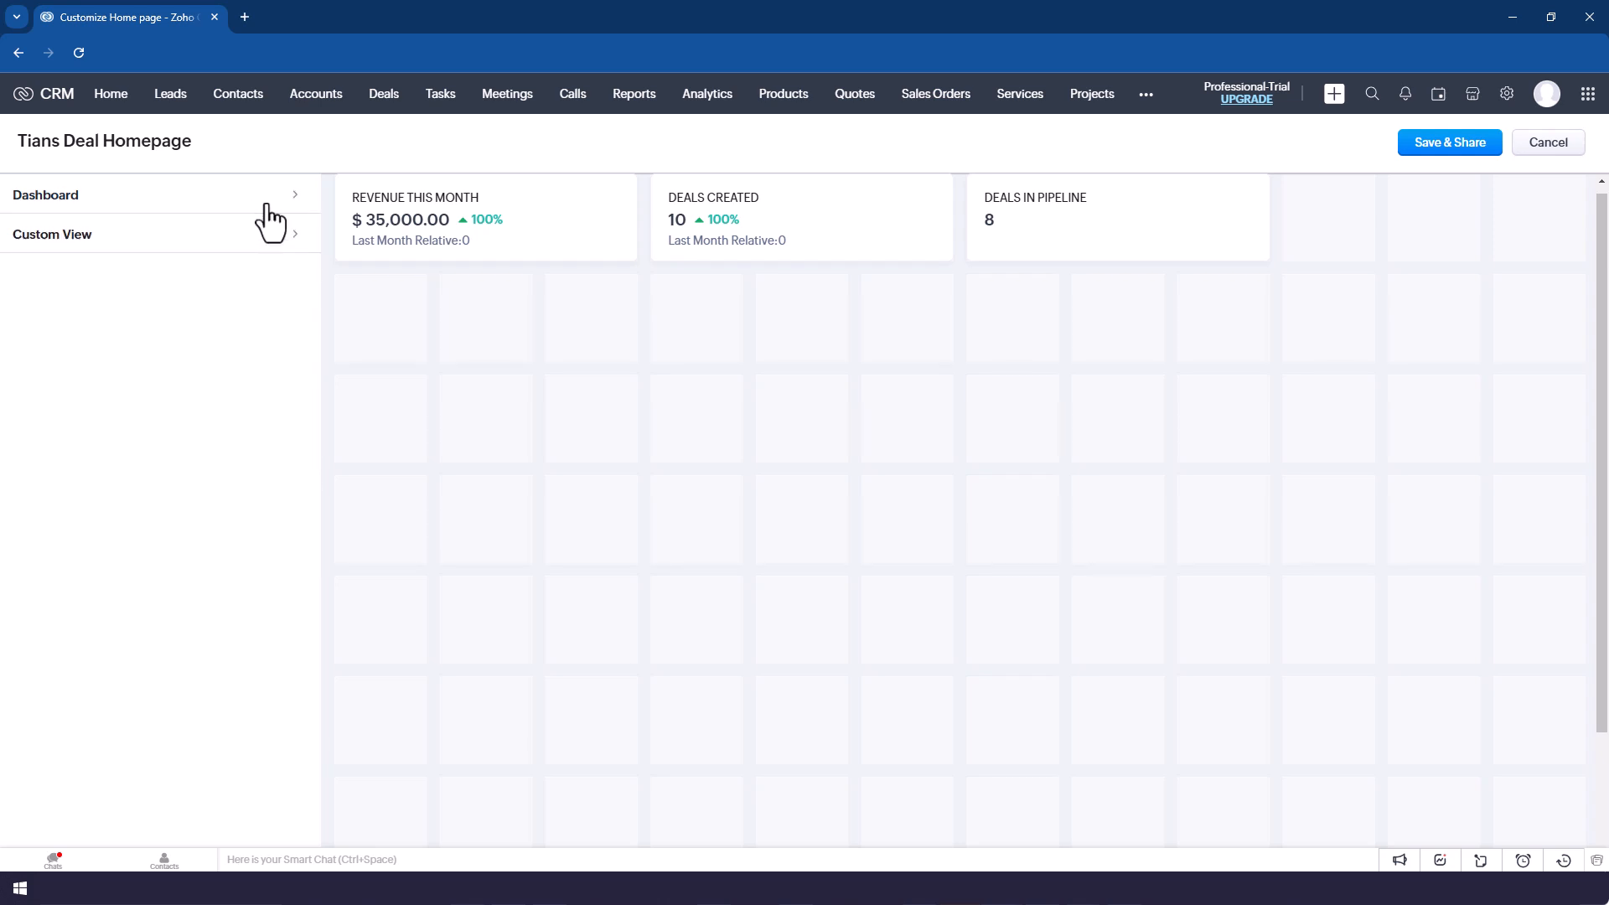
Step: Add the Deals module's custom views Closing This Month, Unread Deals, New Last Week and New This Week to the home page
{"action": "left_click", "coordinate": [196, 231]}
{"action": "left_click", "coordinate": [154, 265]}
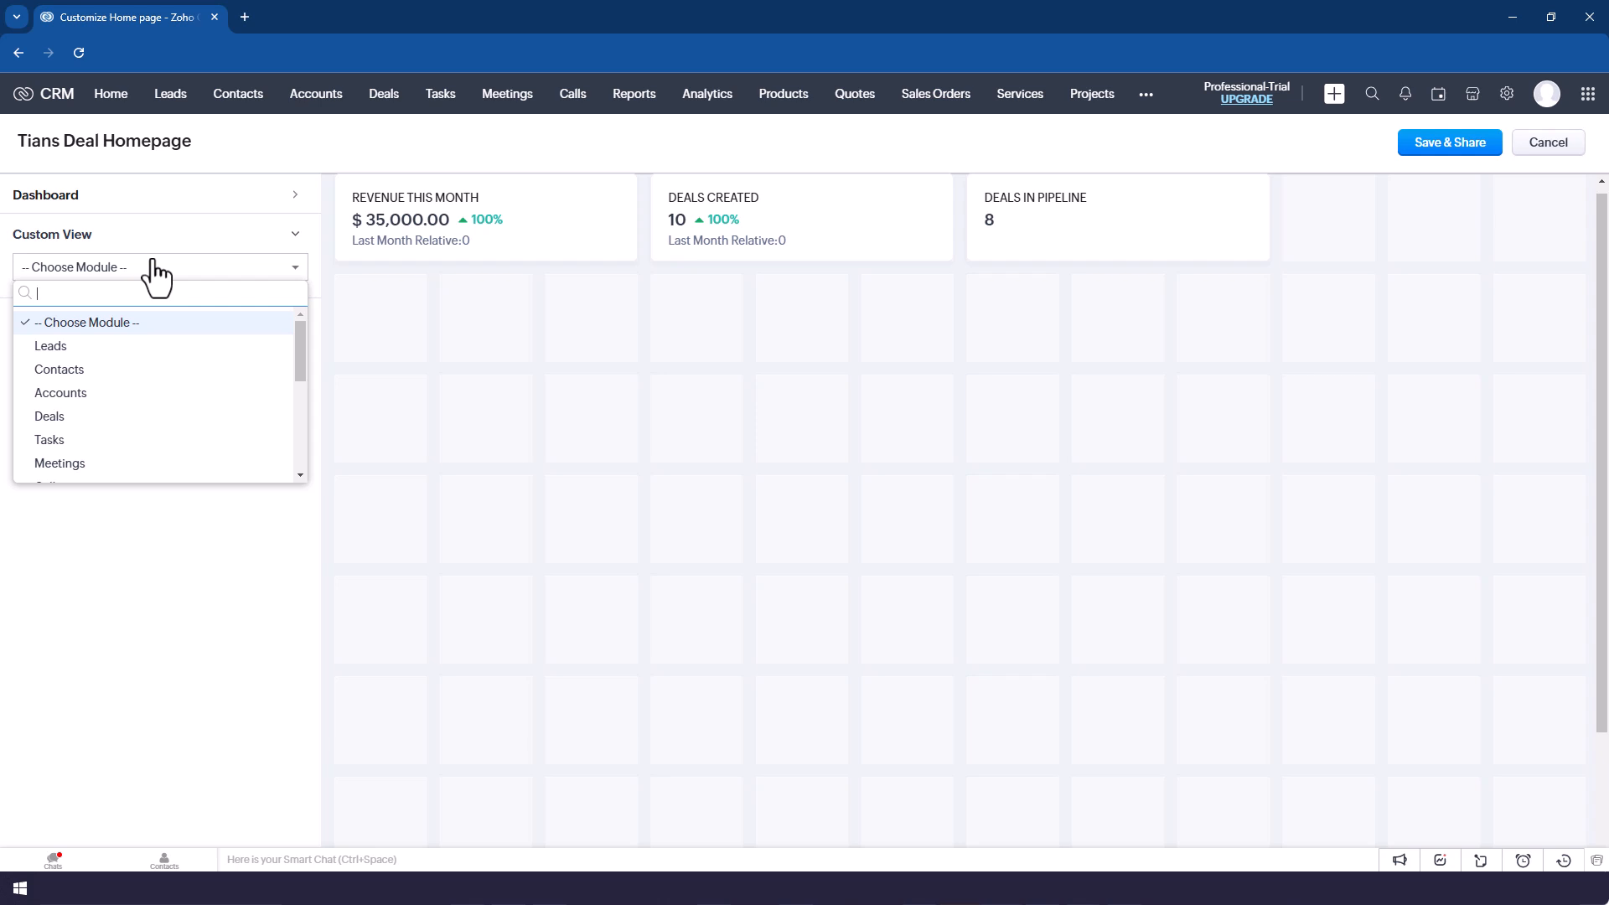
{"action": "left_click", "coordinate": [131, 424]}
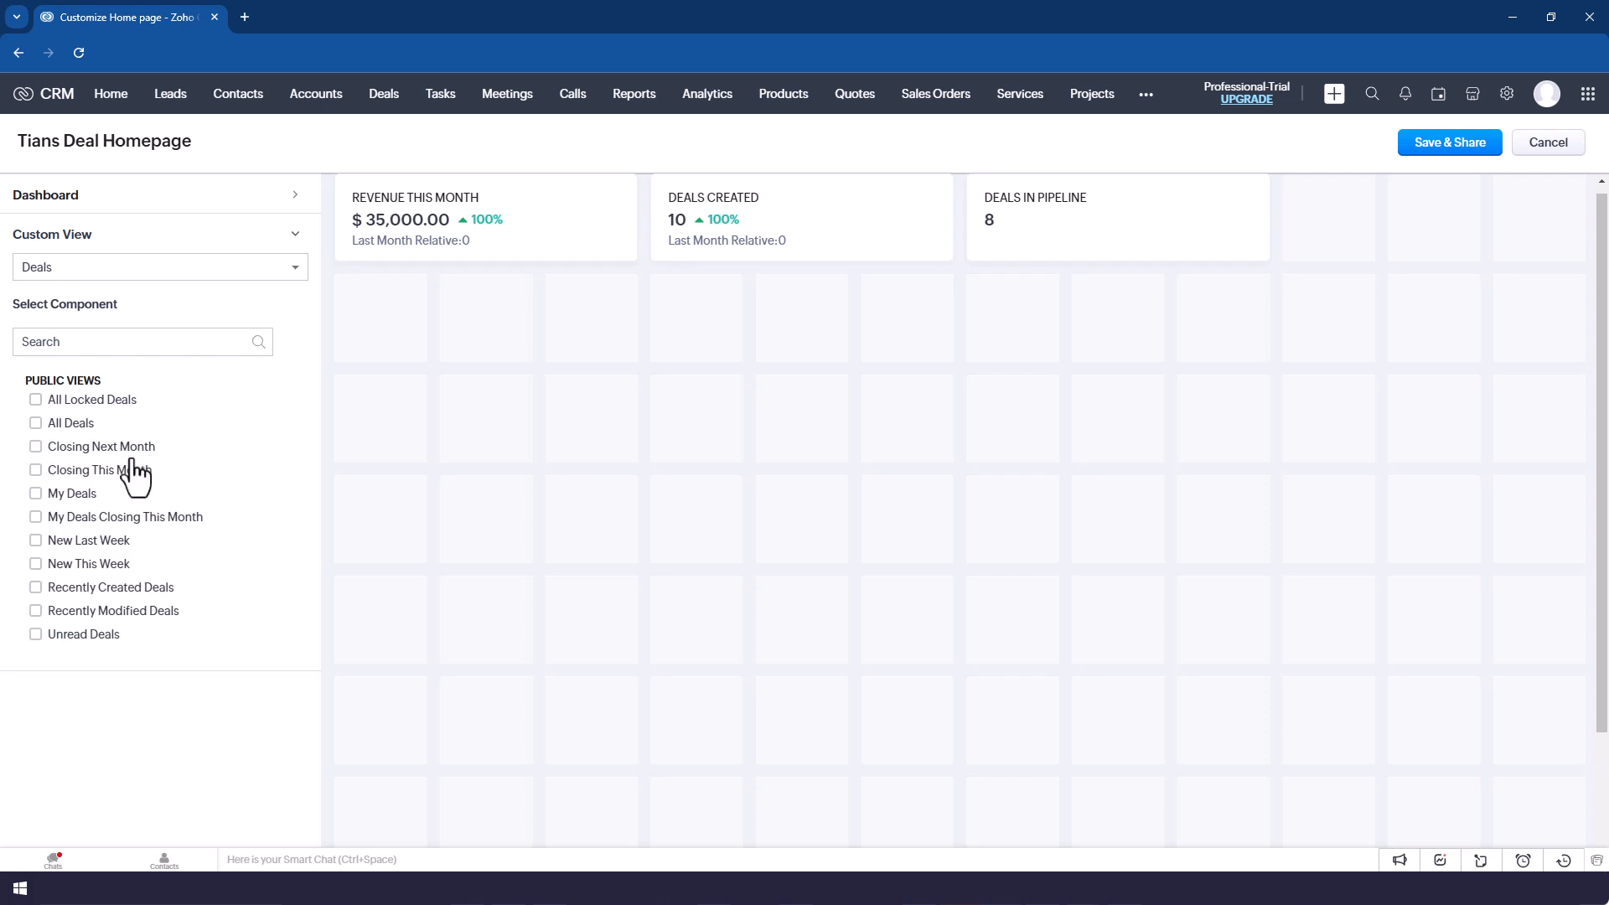
{"action": "left_click", "coordinate": [35, 470]}
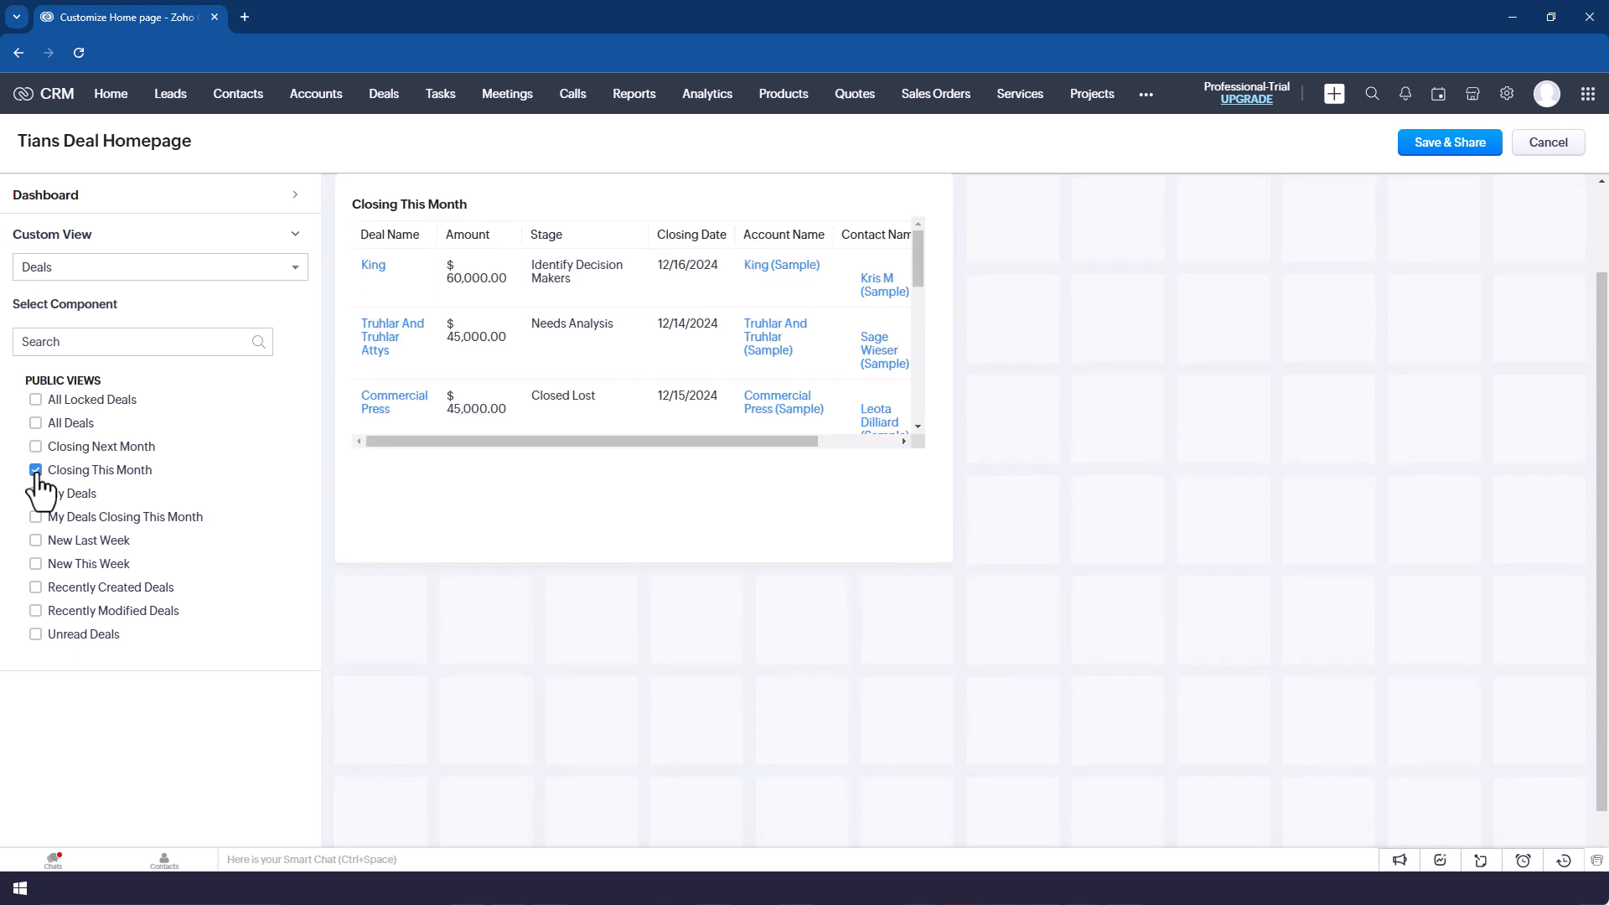
{"action": "left_click", "coordinate": [35, 634]}
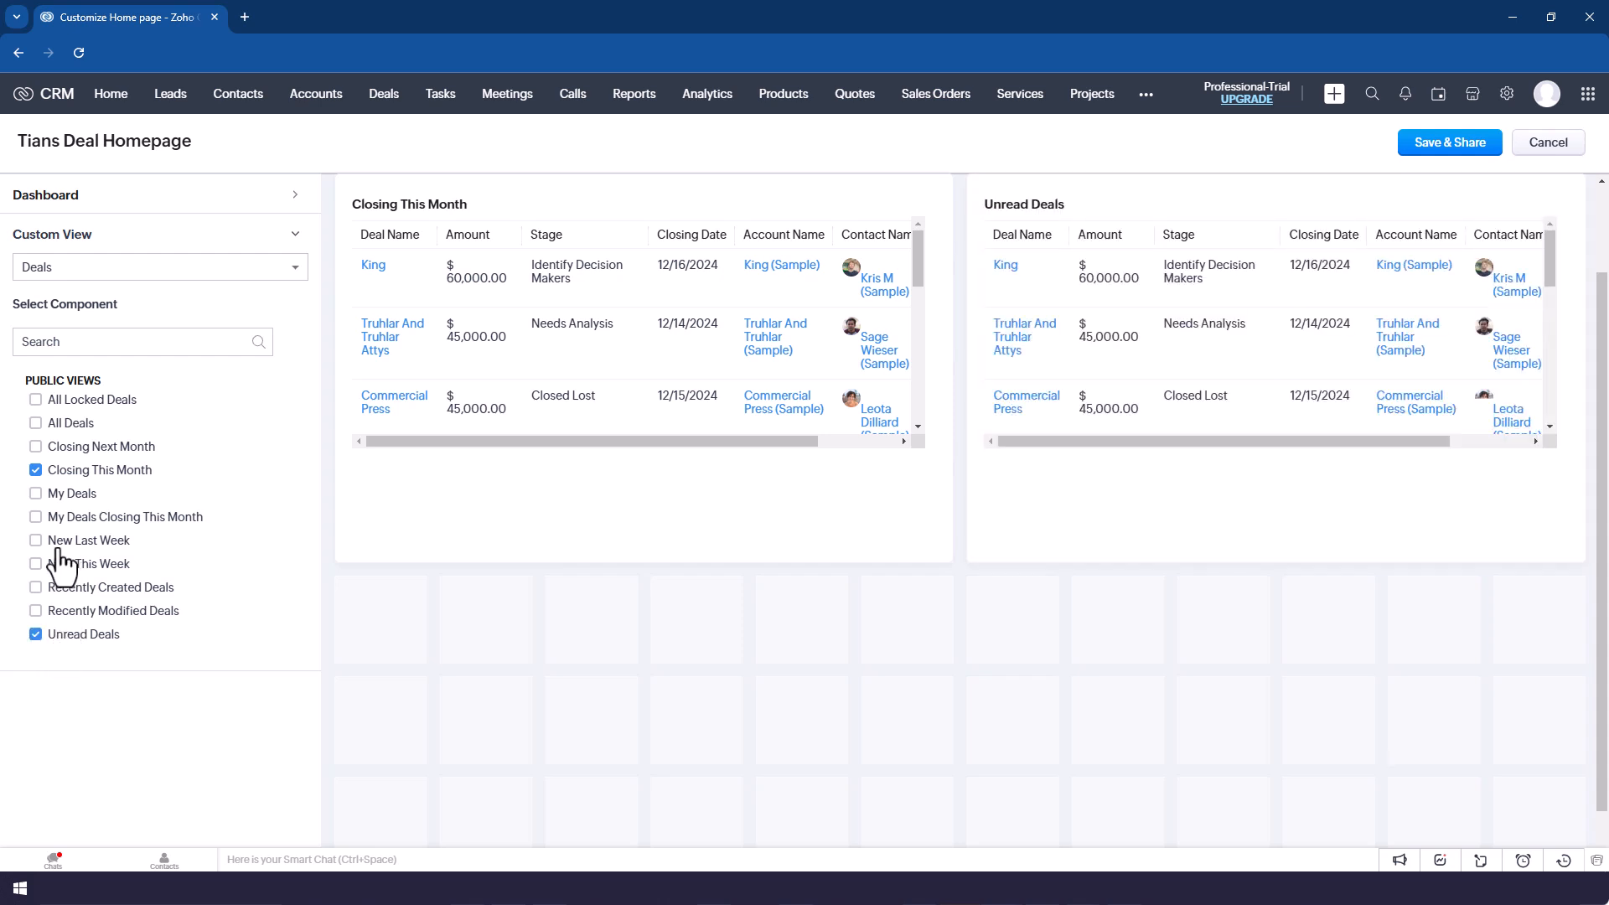
{"action": "left_click", "coordinate": [36, 540]}
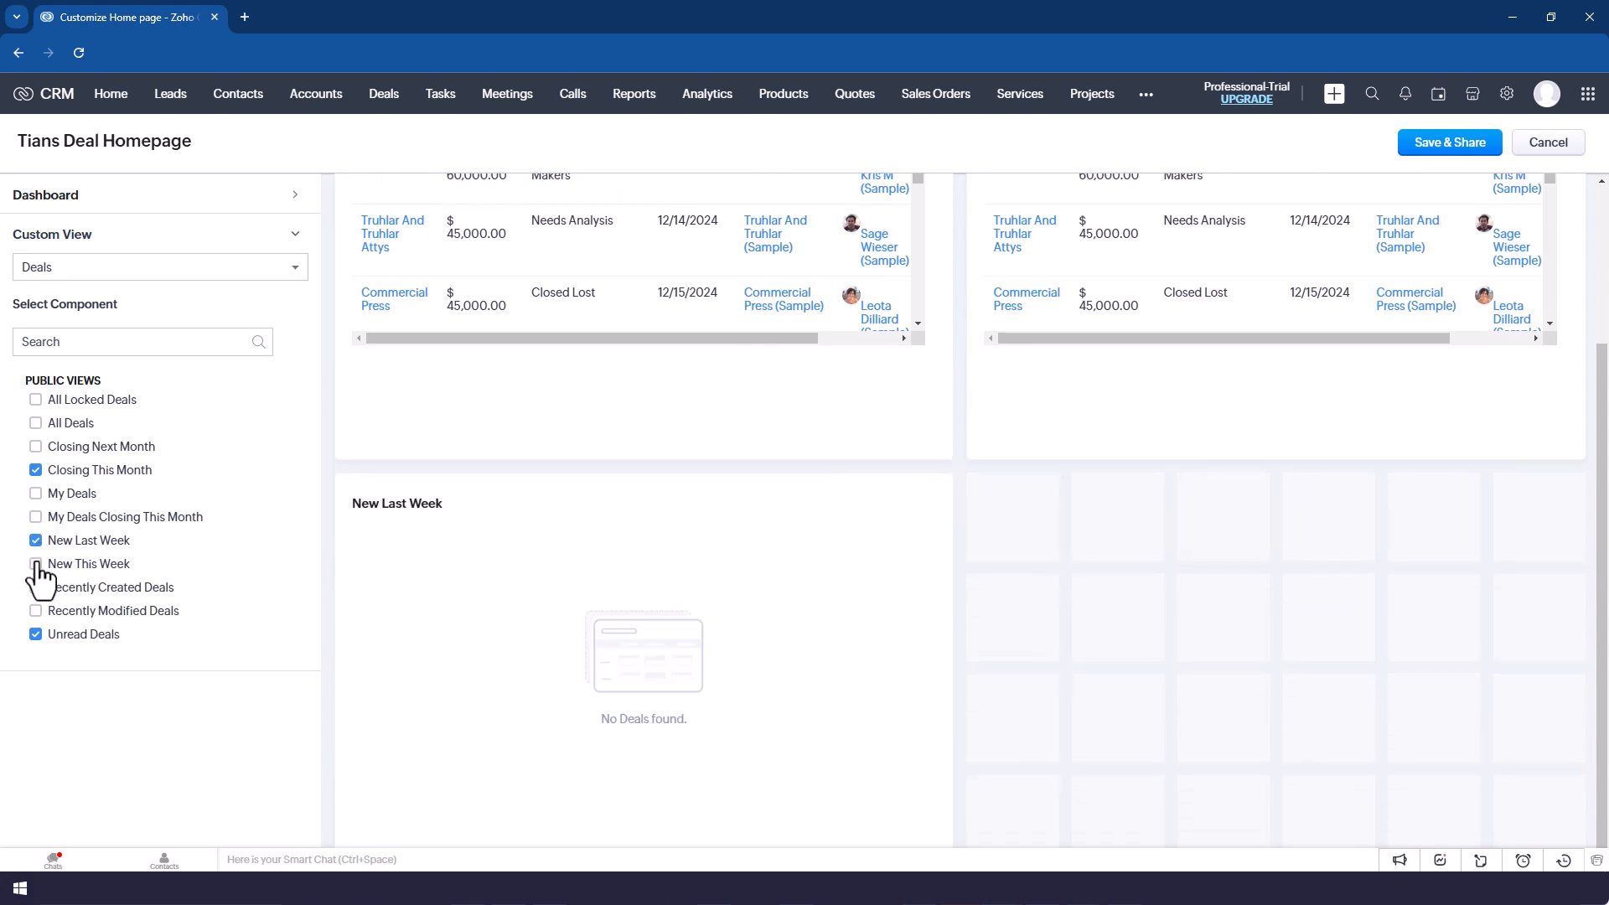
{"action": "left_click", "coordinate": [35, 562]}
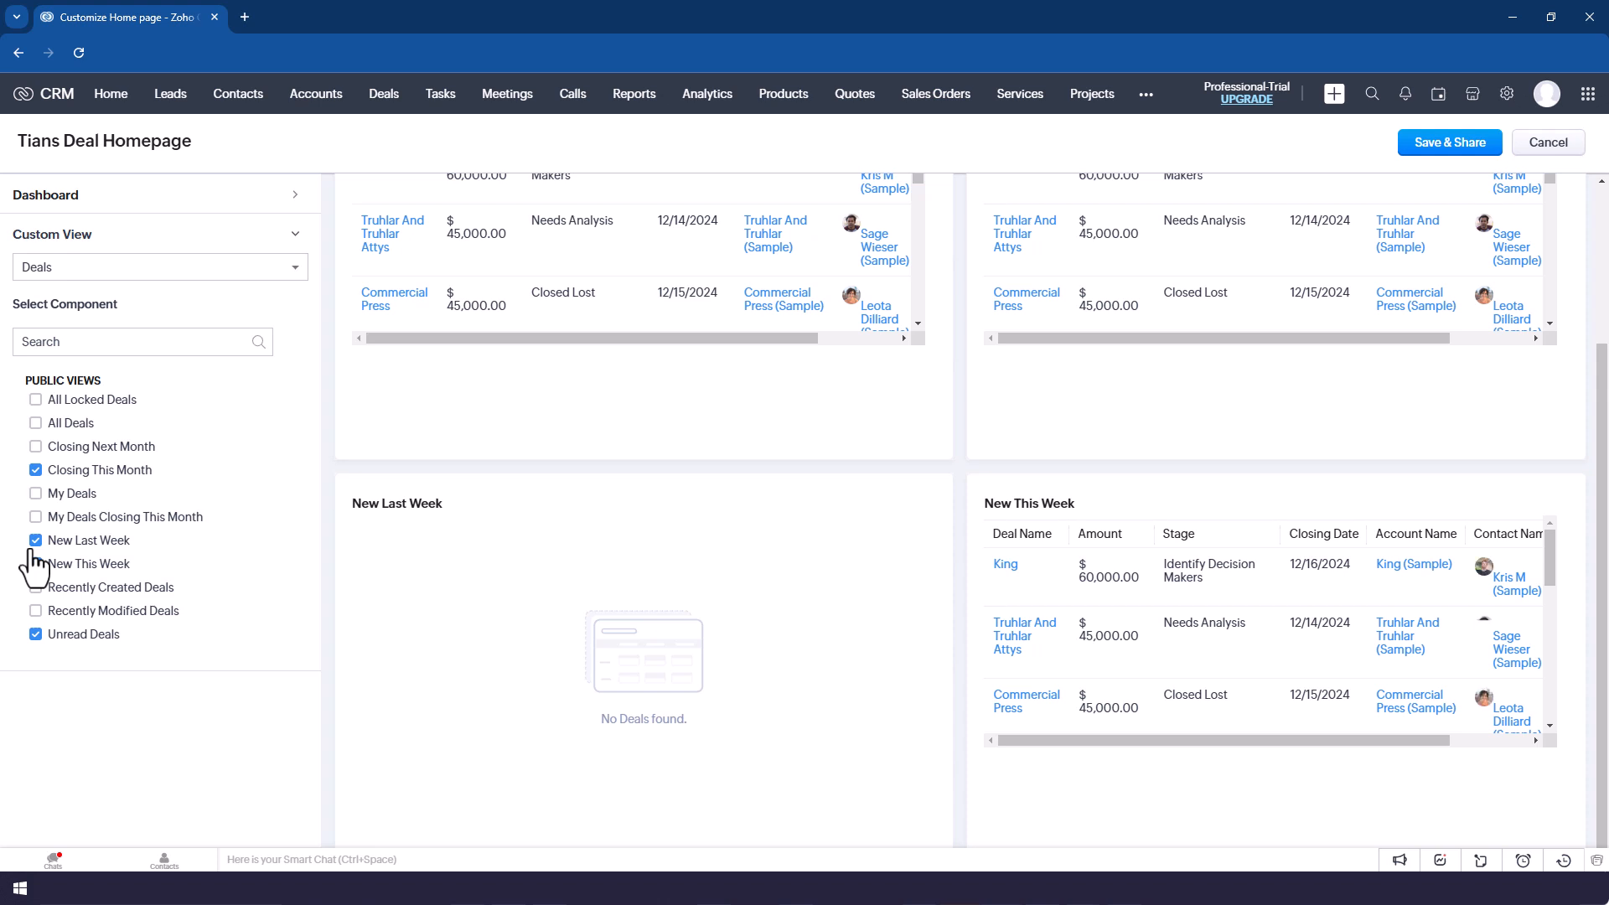
{"action": "left_click", "coordinate": [36, 563]}
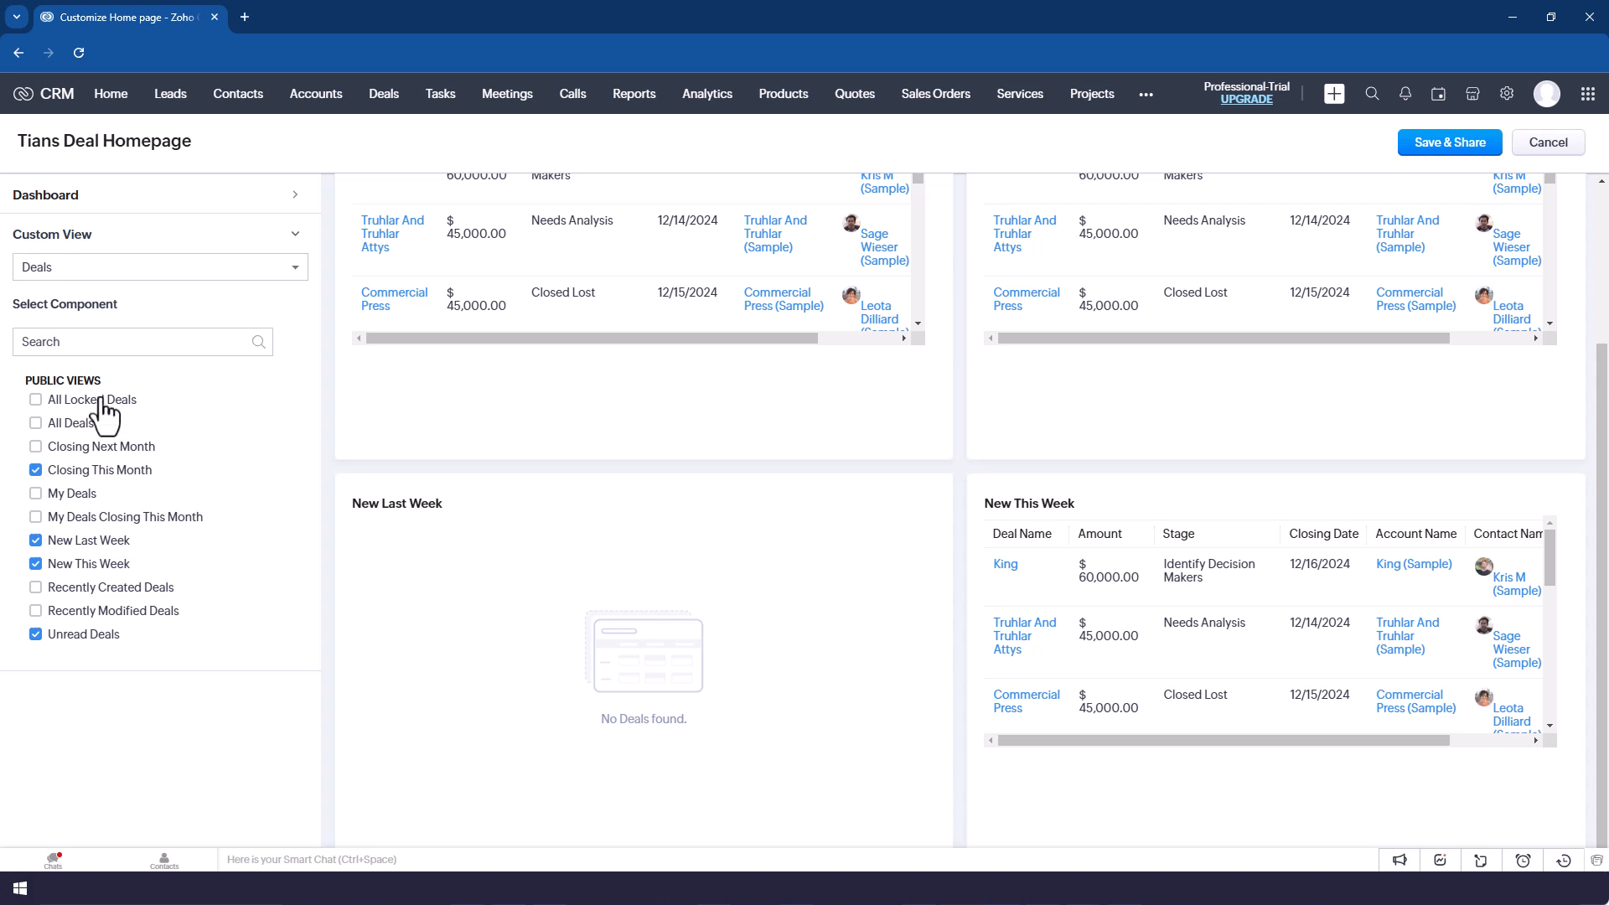
{"action": "left_click", "coordinate": [291, 266]}
{"action": "scroll", "coordinate": [191, 461], "scroll_direction": "down", "scroll_amount": 2}
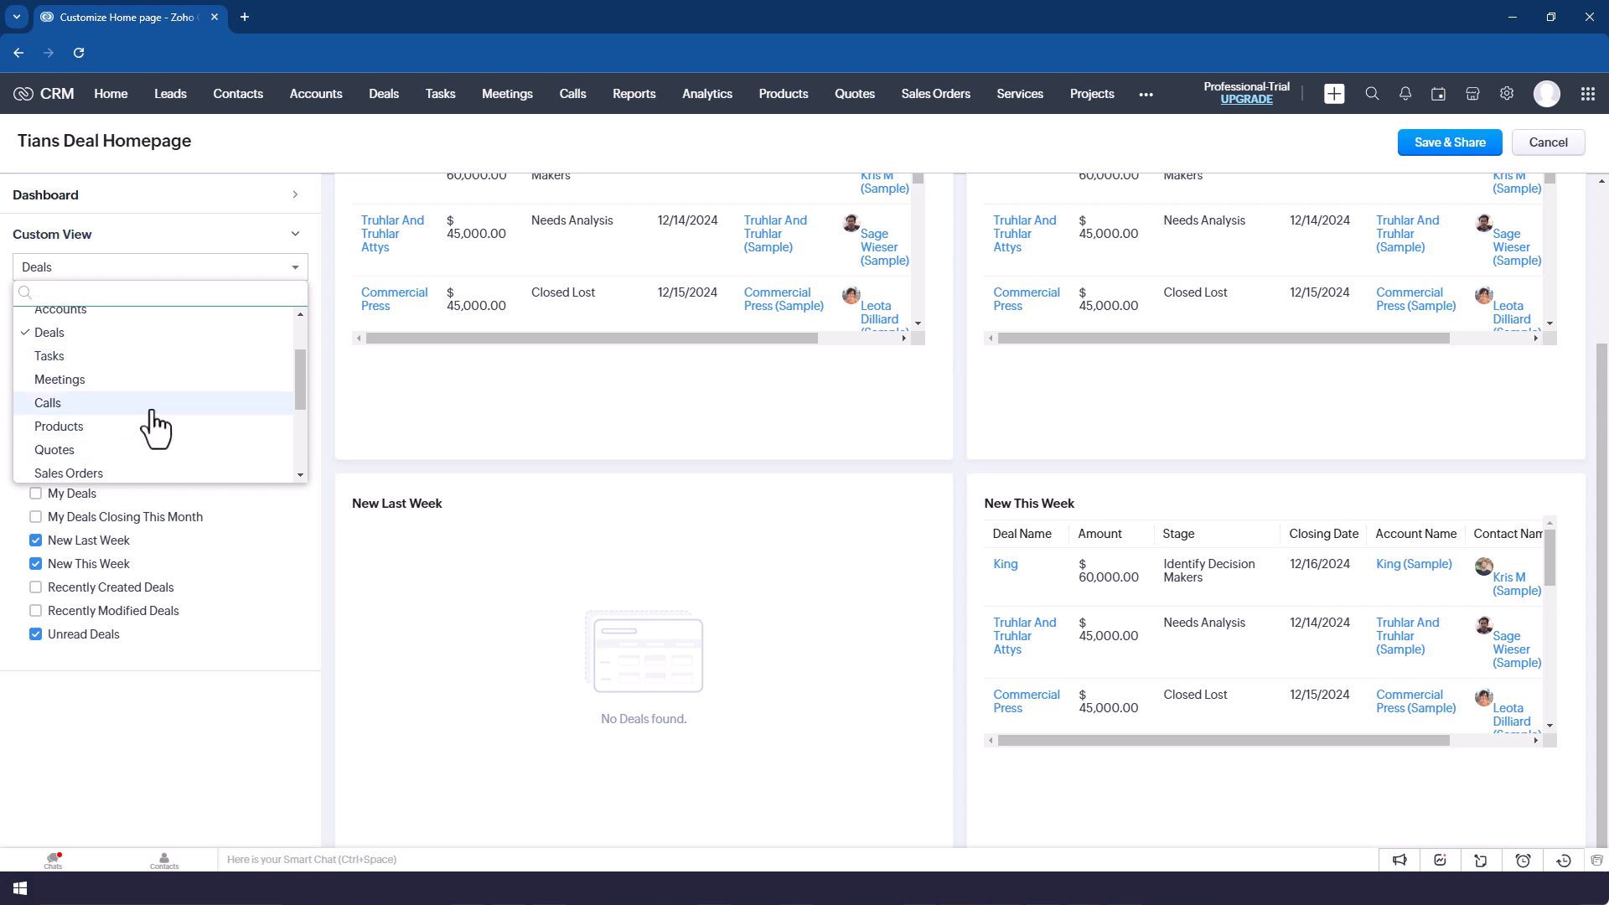
{"action": "left_click", "coordinate": [175, 714]}
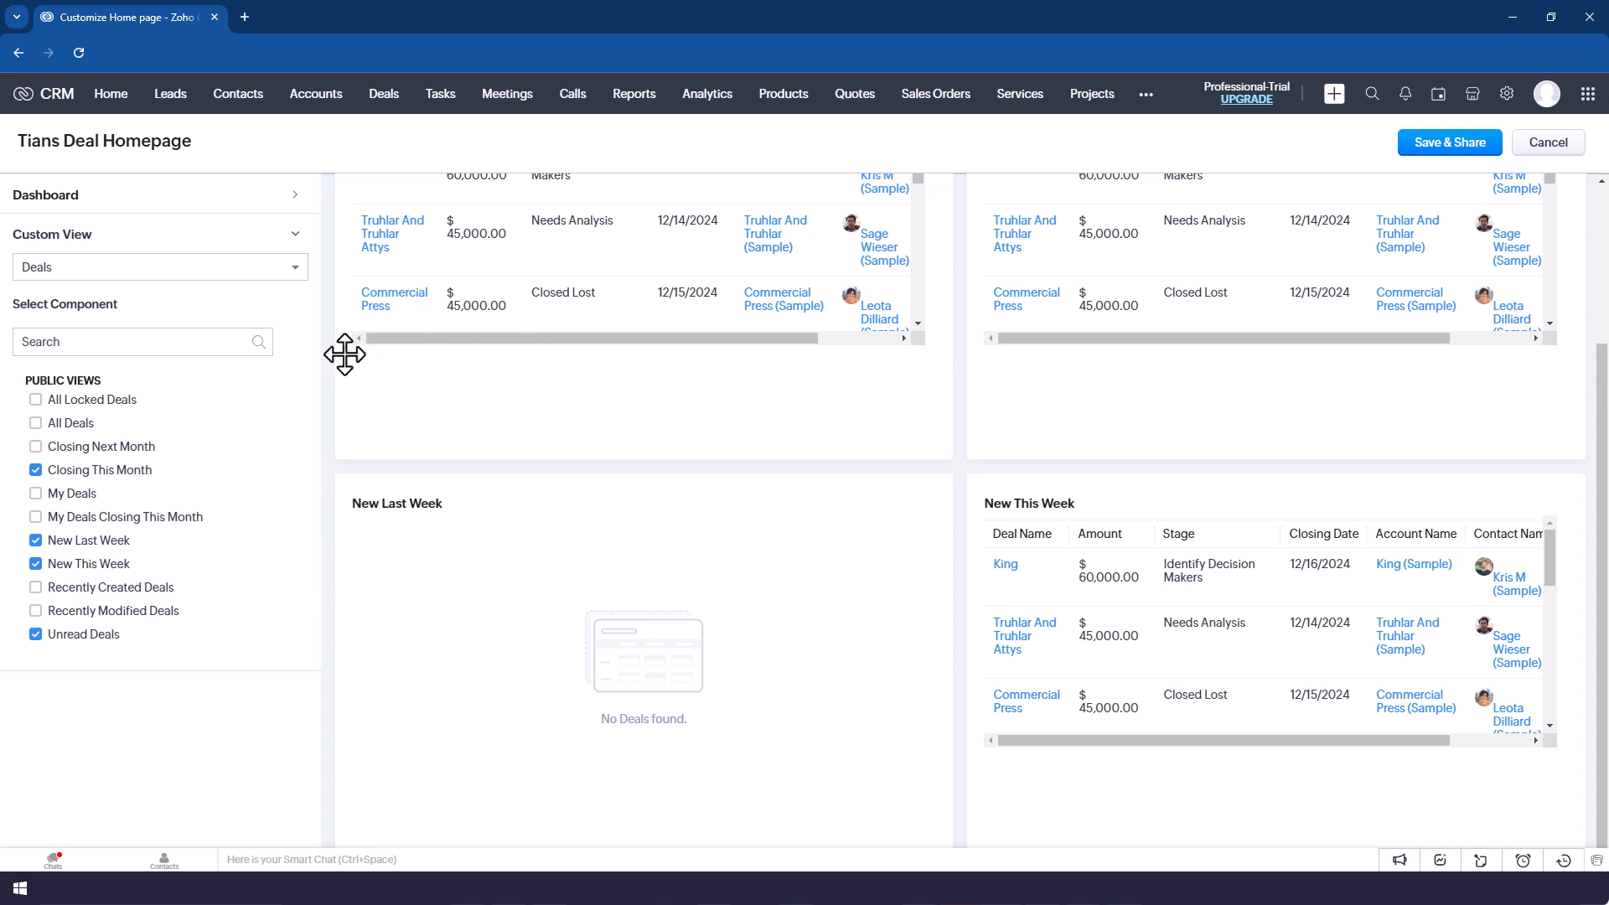
Step: Insert the missing "a" in the first name of the home page title and open the save and share properties
{"action": "left_click", "coordinate": [61, 140]}
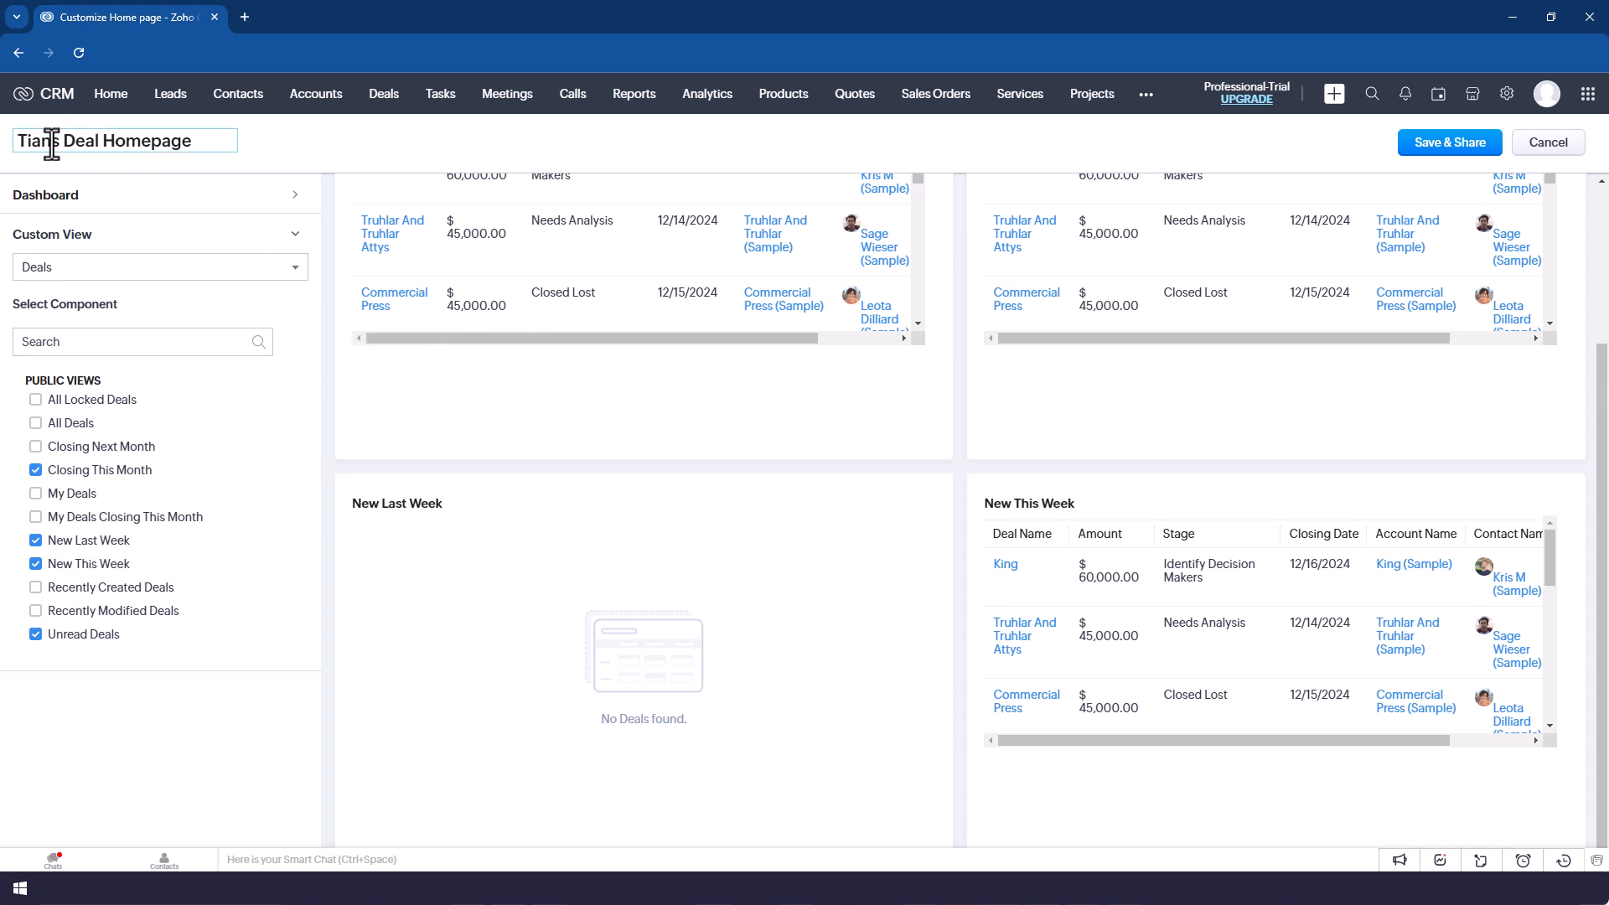
{"action": "type", "text": "a"}
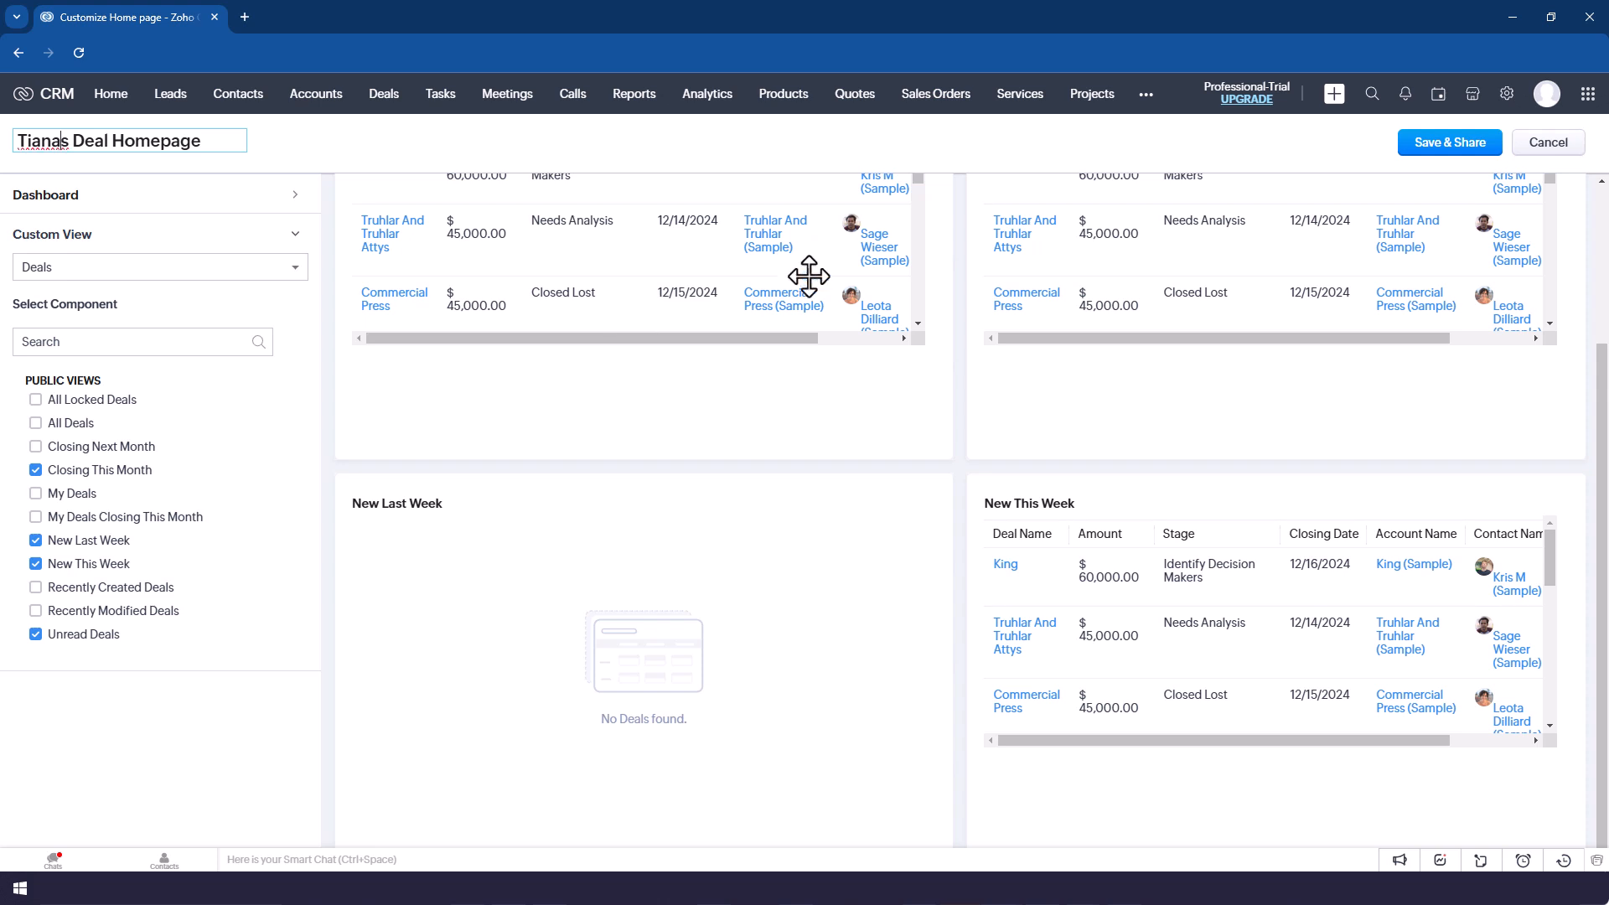
{"action": "left_click", "coordinate": [1440, 157]}
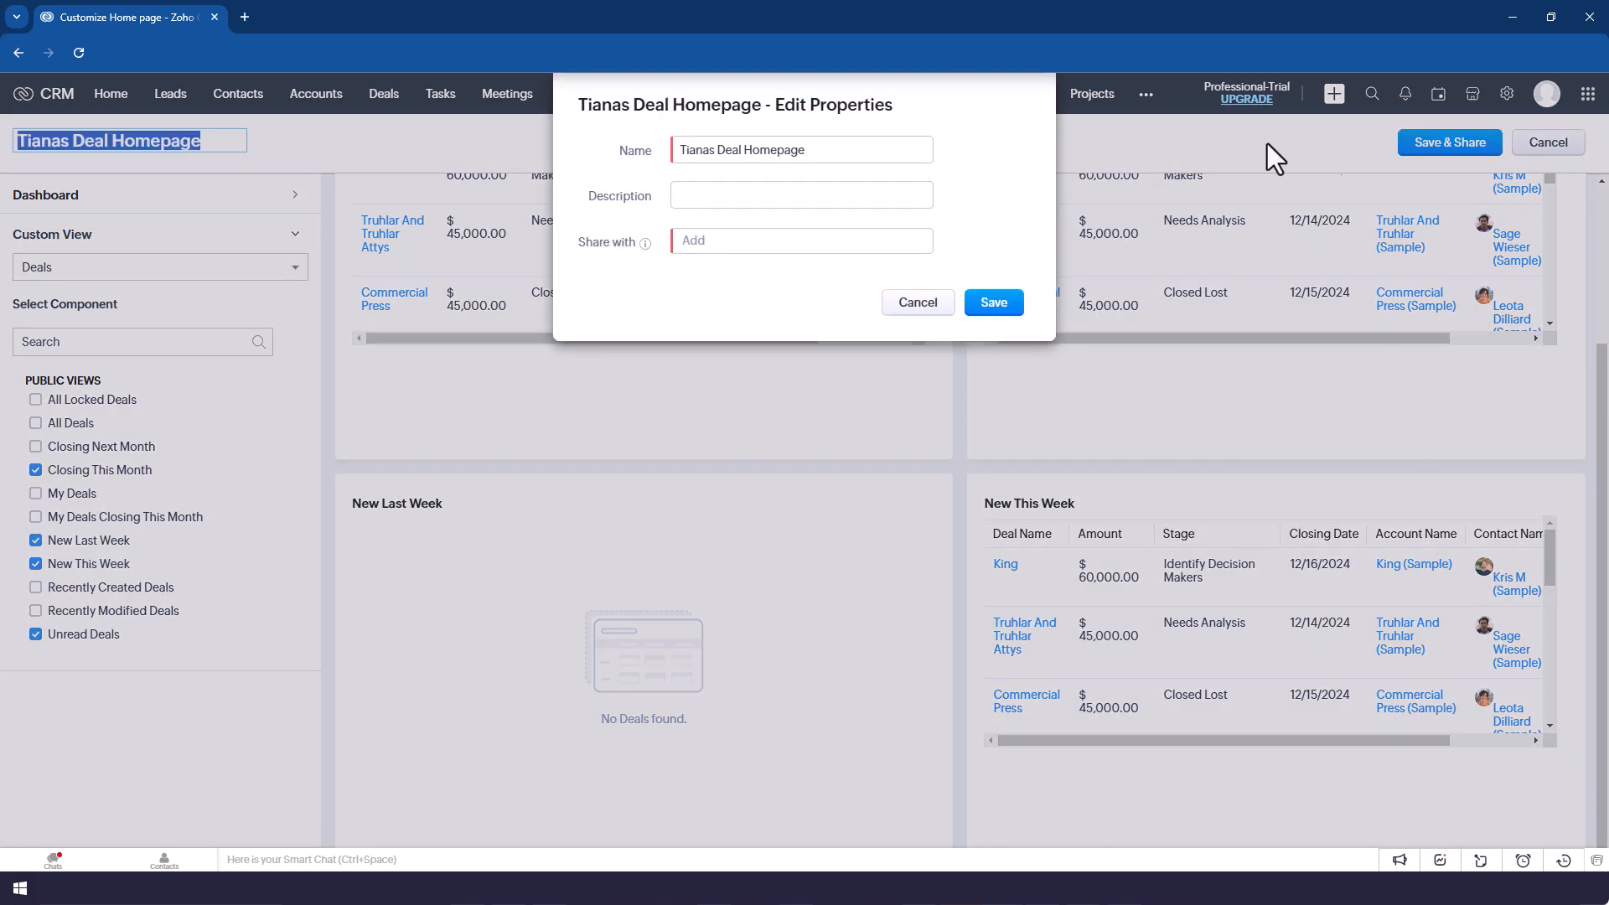
Step: Share the deal home page with the Manager and CEO roles and save its properties
{"action": "left_click", "coordinate": [719, 194]}
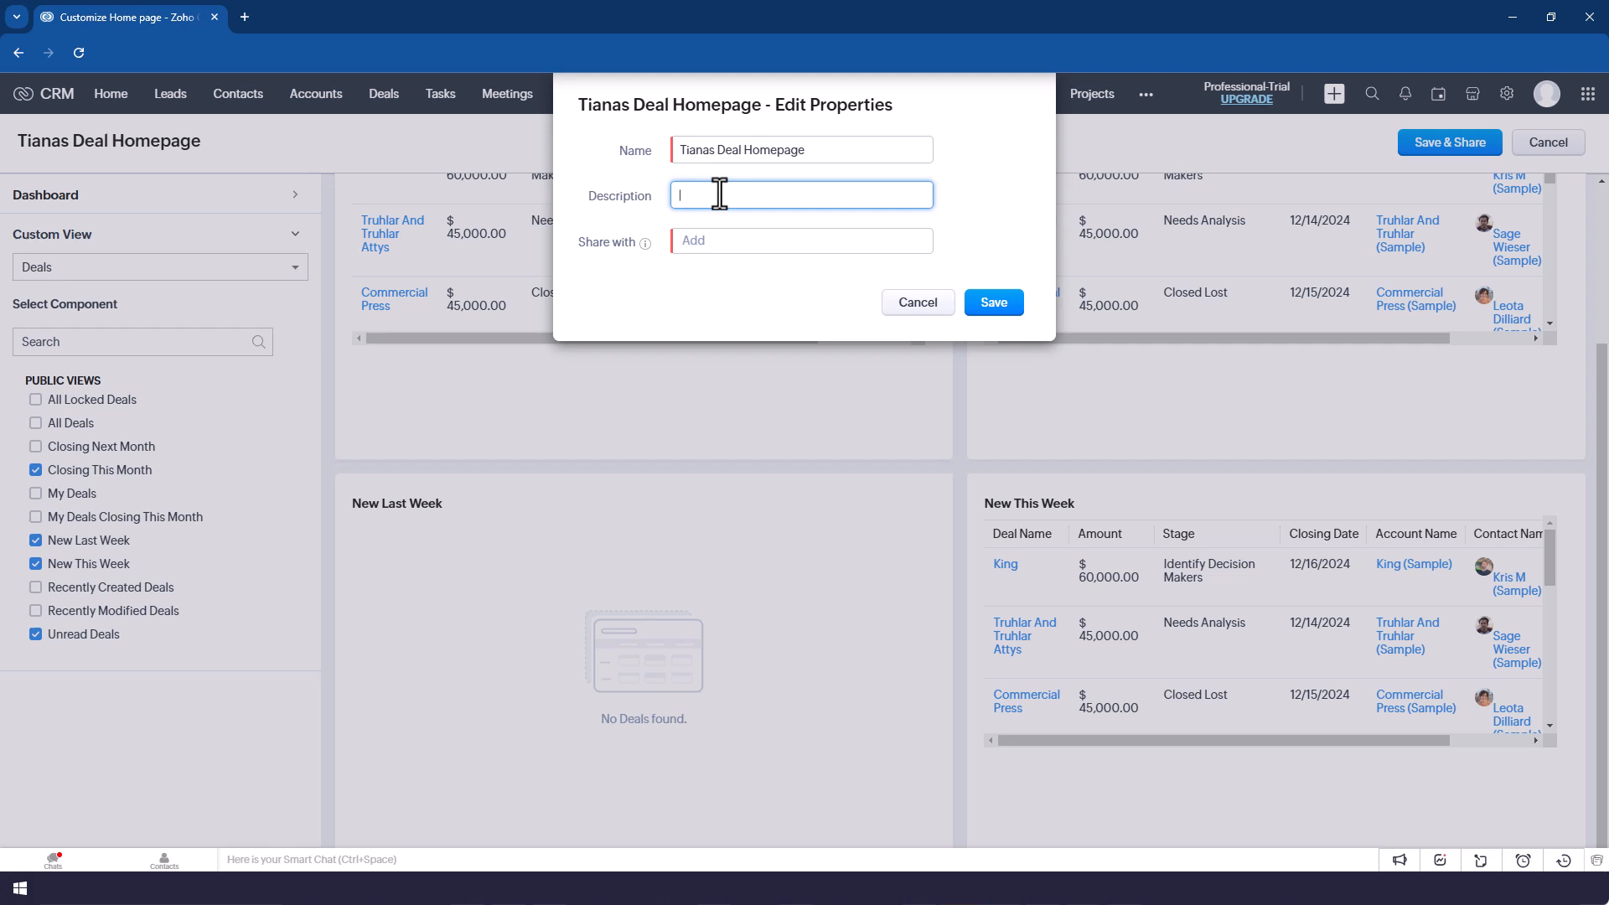
{"action": "left_click", "coordinate": [703, 245]}
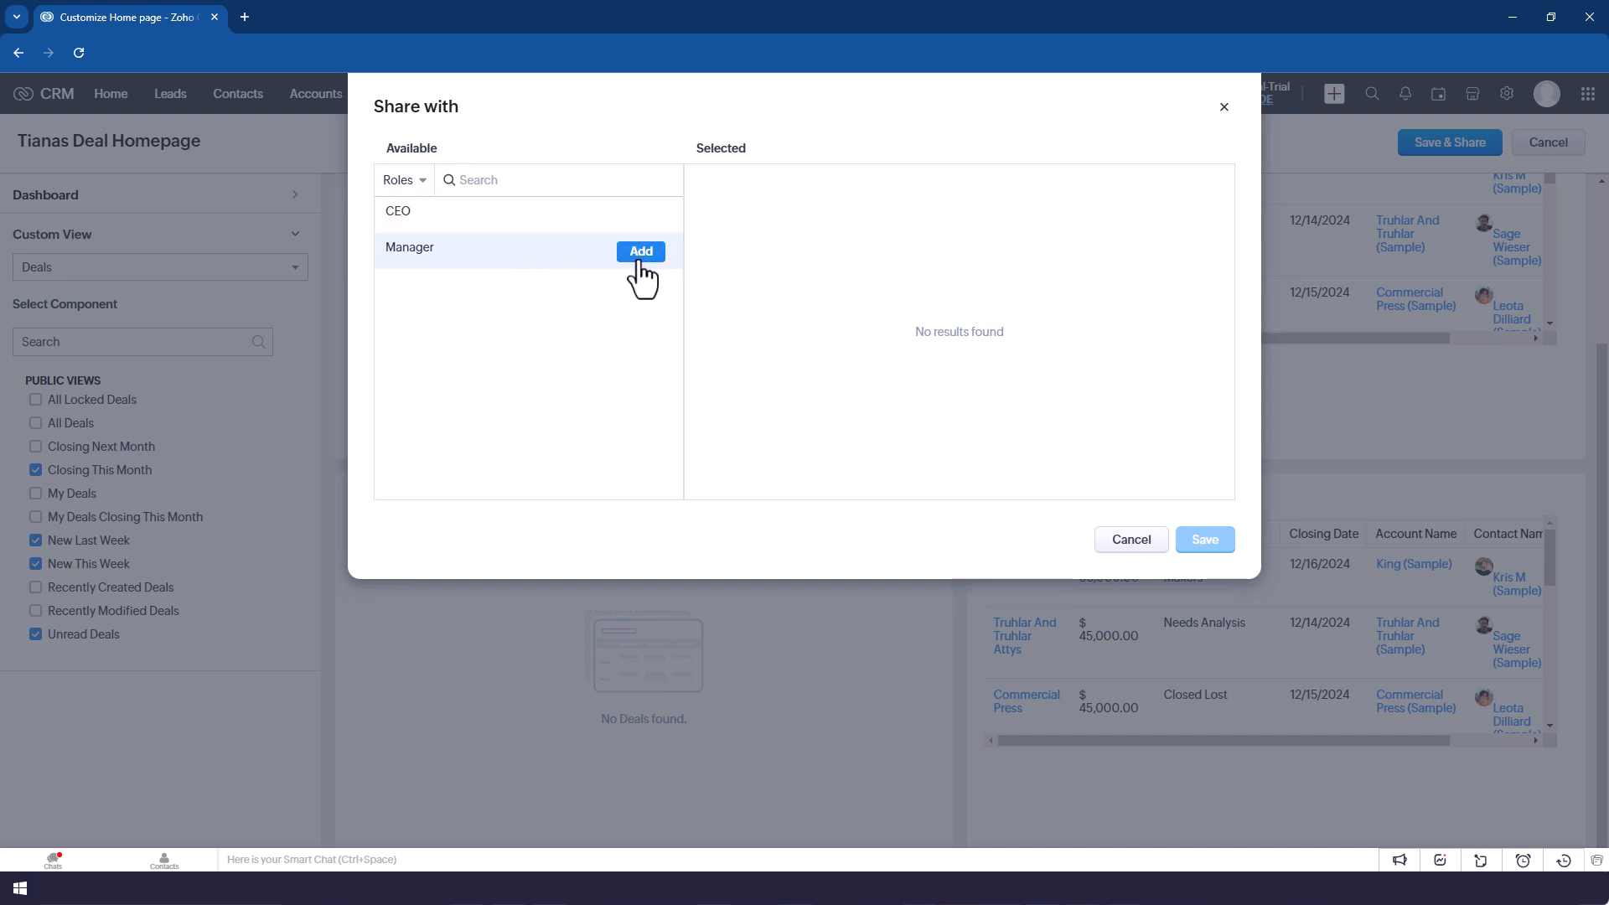
{"action": "left_click", "coordinate": [636, 256]}
{"action": "mouse_move", "coordinate": [449, 240]}
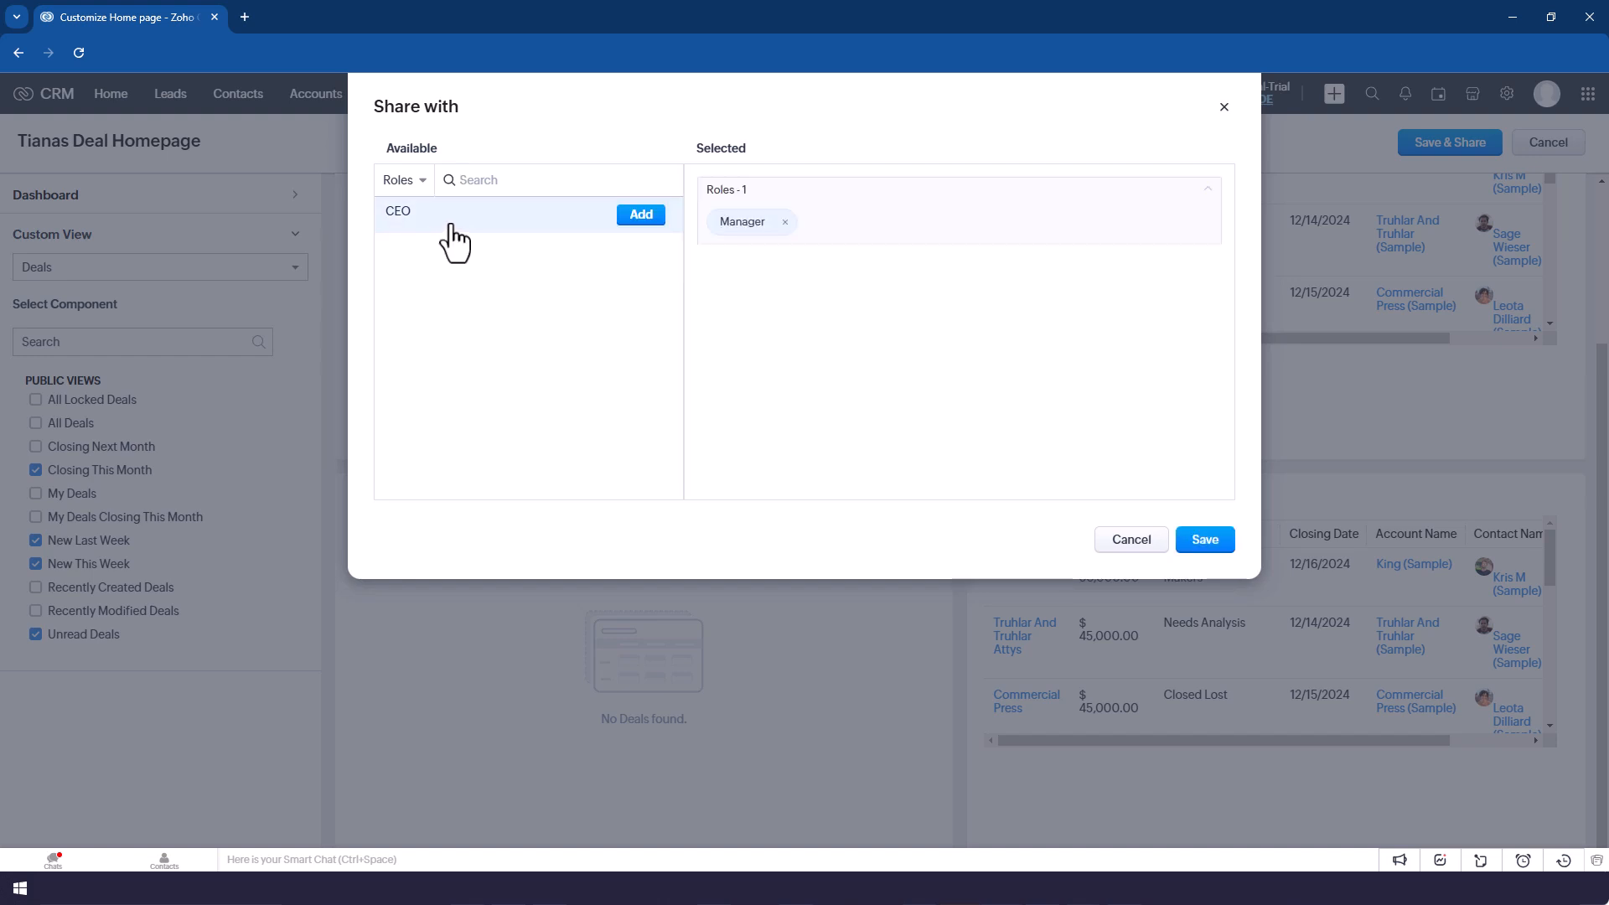
{"action": "left_click", "coordinate": [637, 216]}
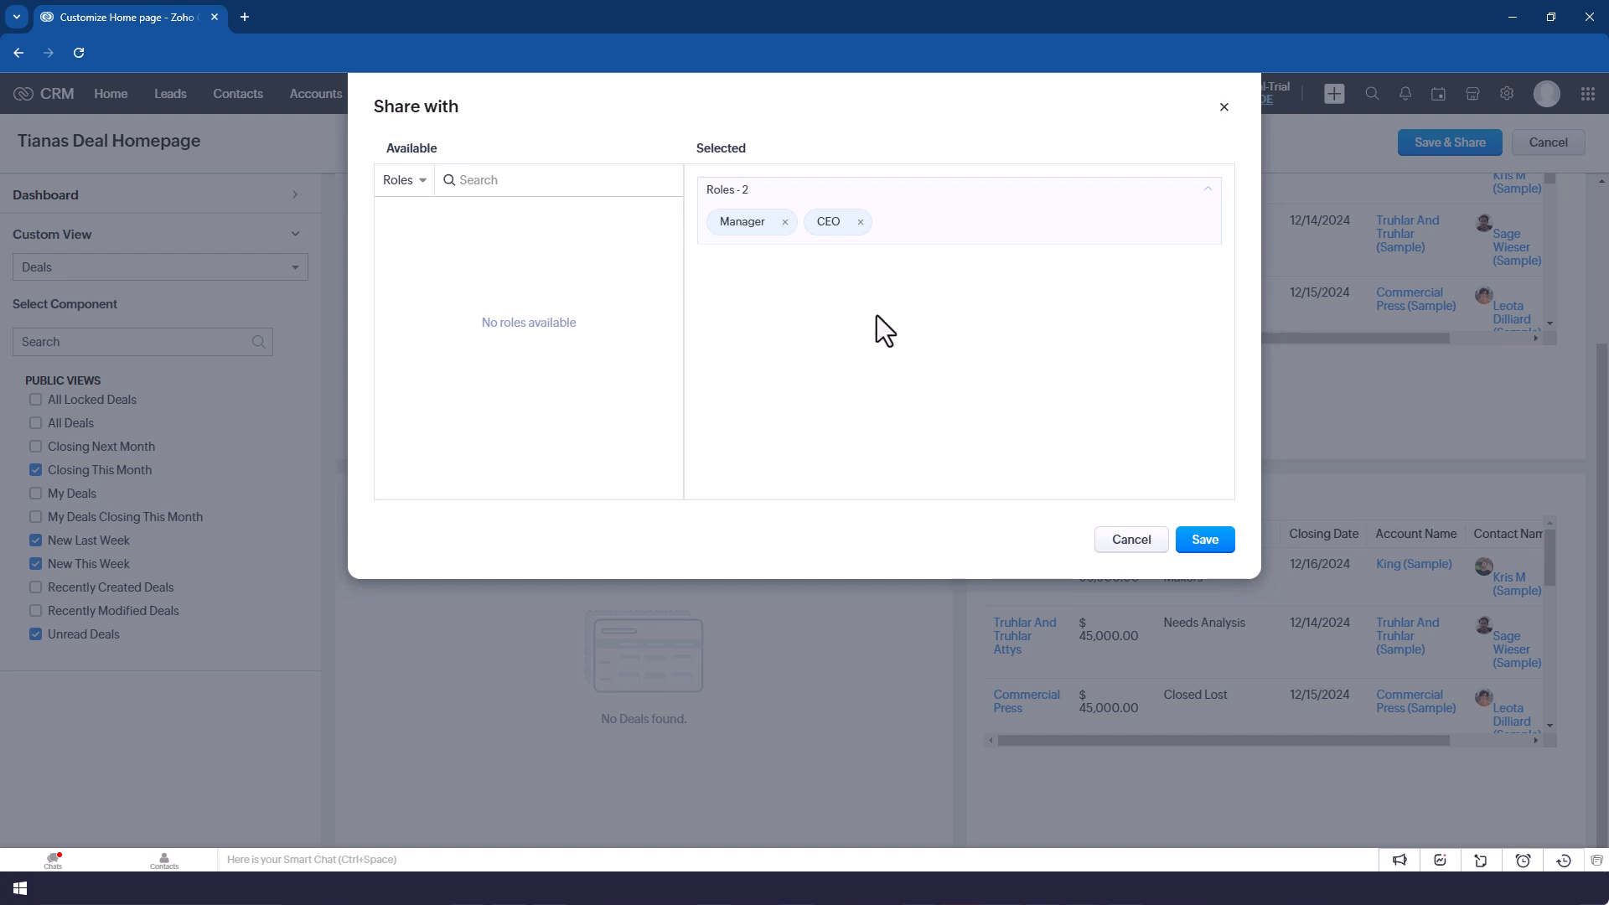
{"action": "left_click", "coordinate": [1205, 540]}
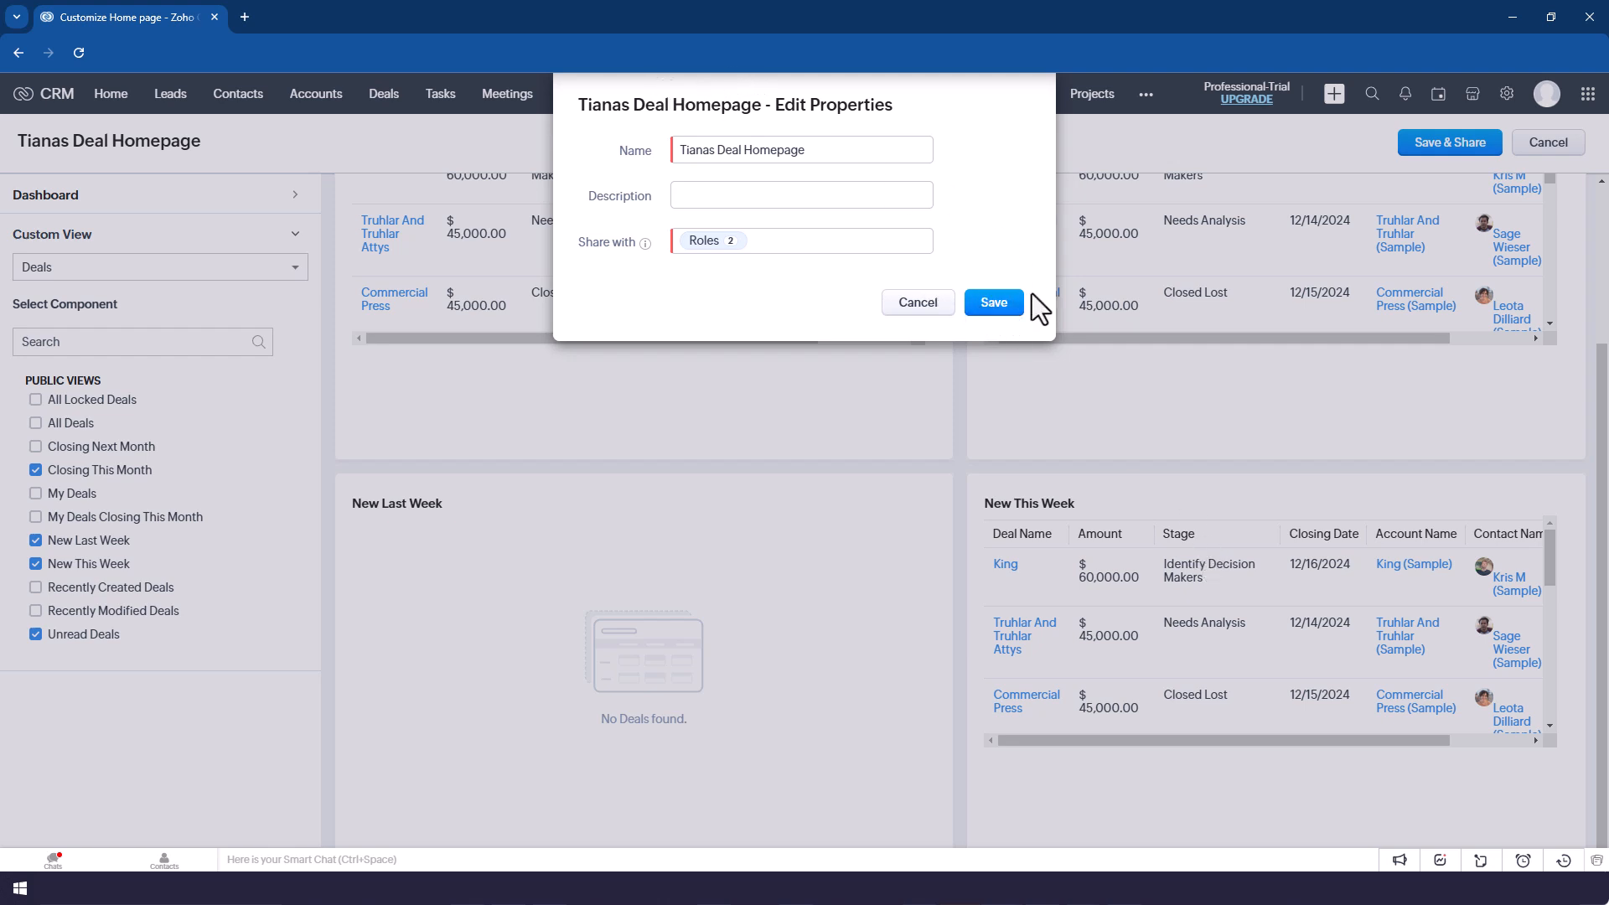
{"action": "left_click", "coordinate": [993, 303]}
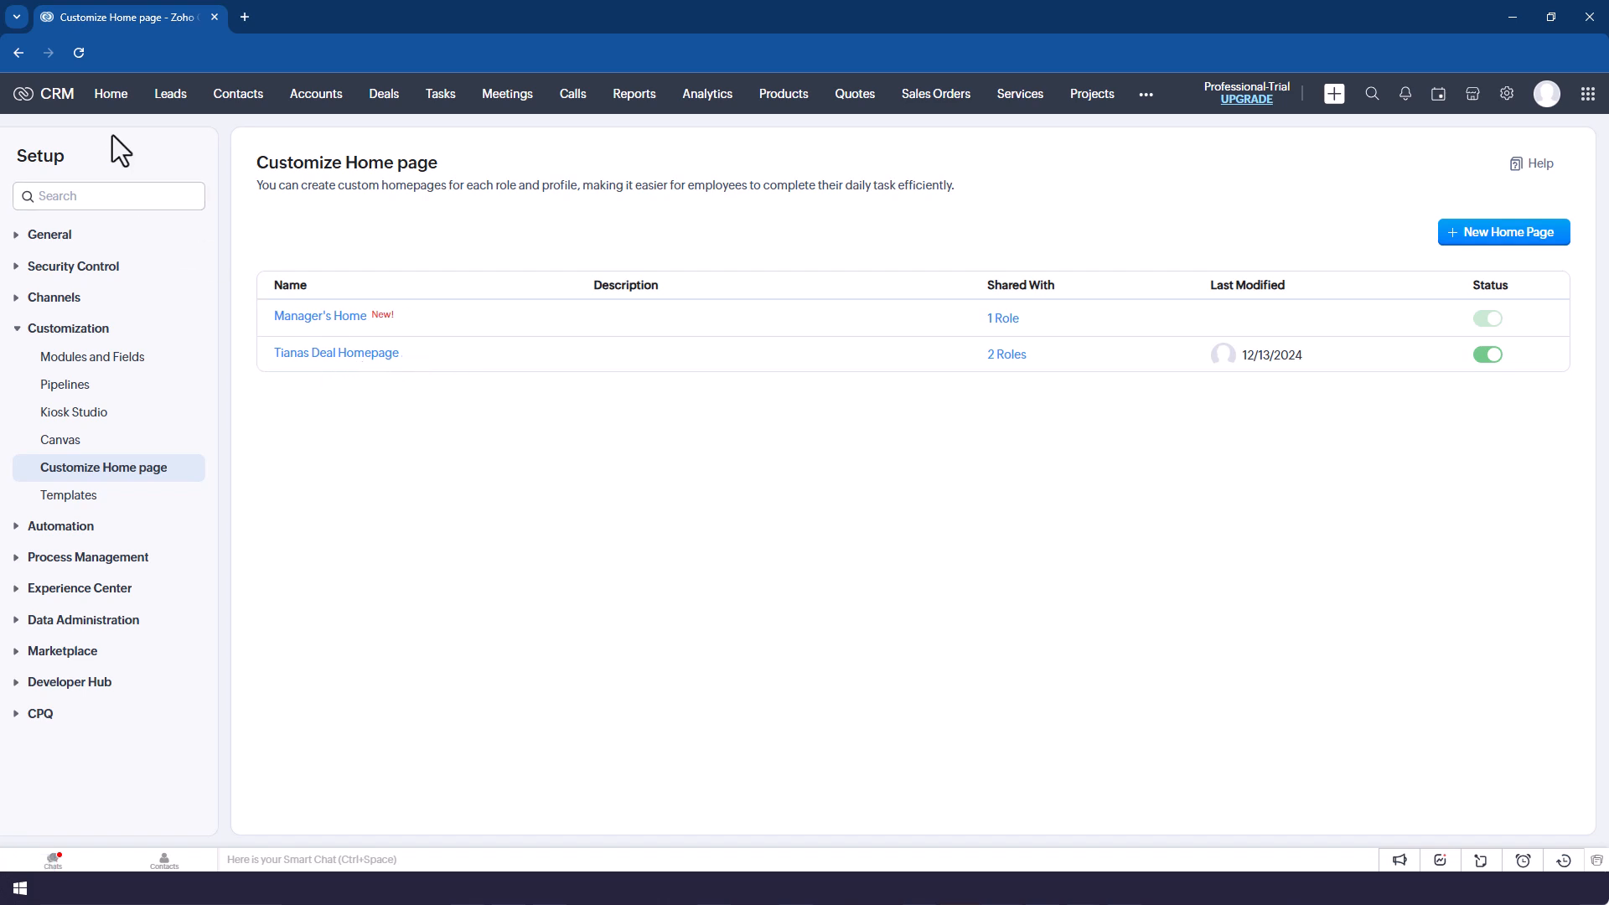
Step: View the CRM home page, then reopen the Customize Home page list in Setup
{"action": "left_click", "coordinate": [107, 102]}
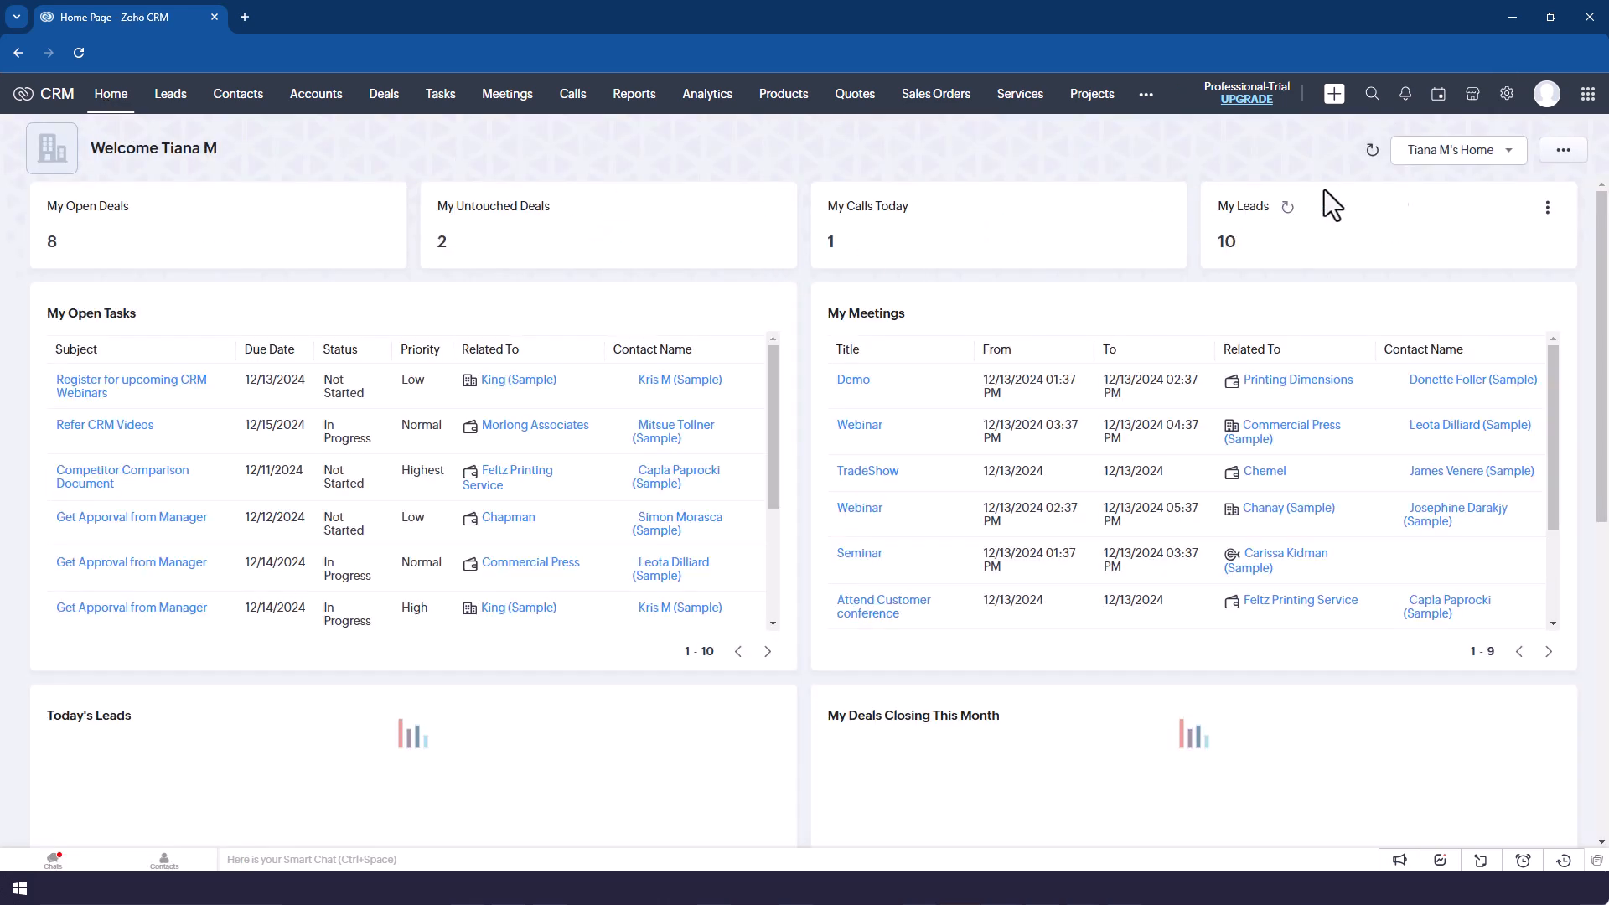
{"action": "left_click", "coordinate": [1508, 97]}
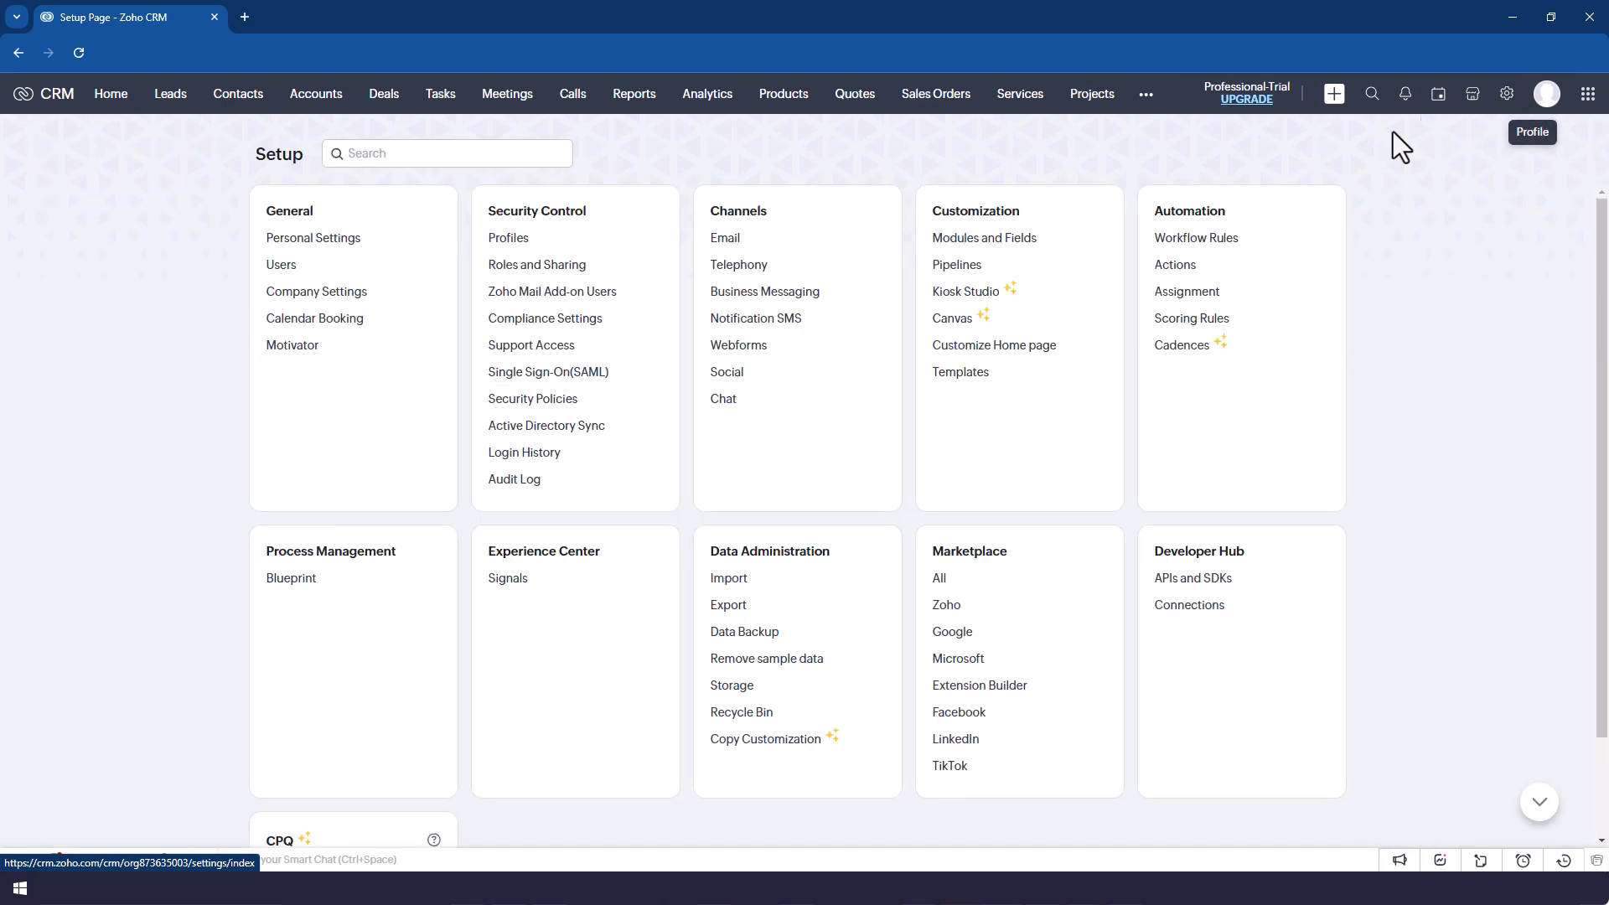
{"action": "left_click", "coordinate": [996, 345]}
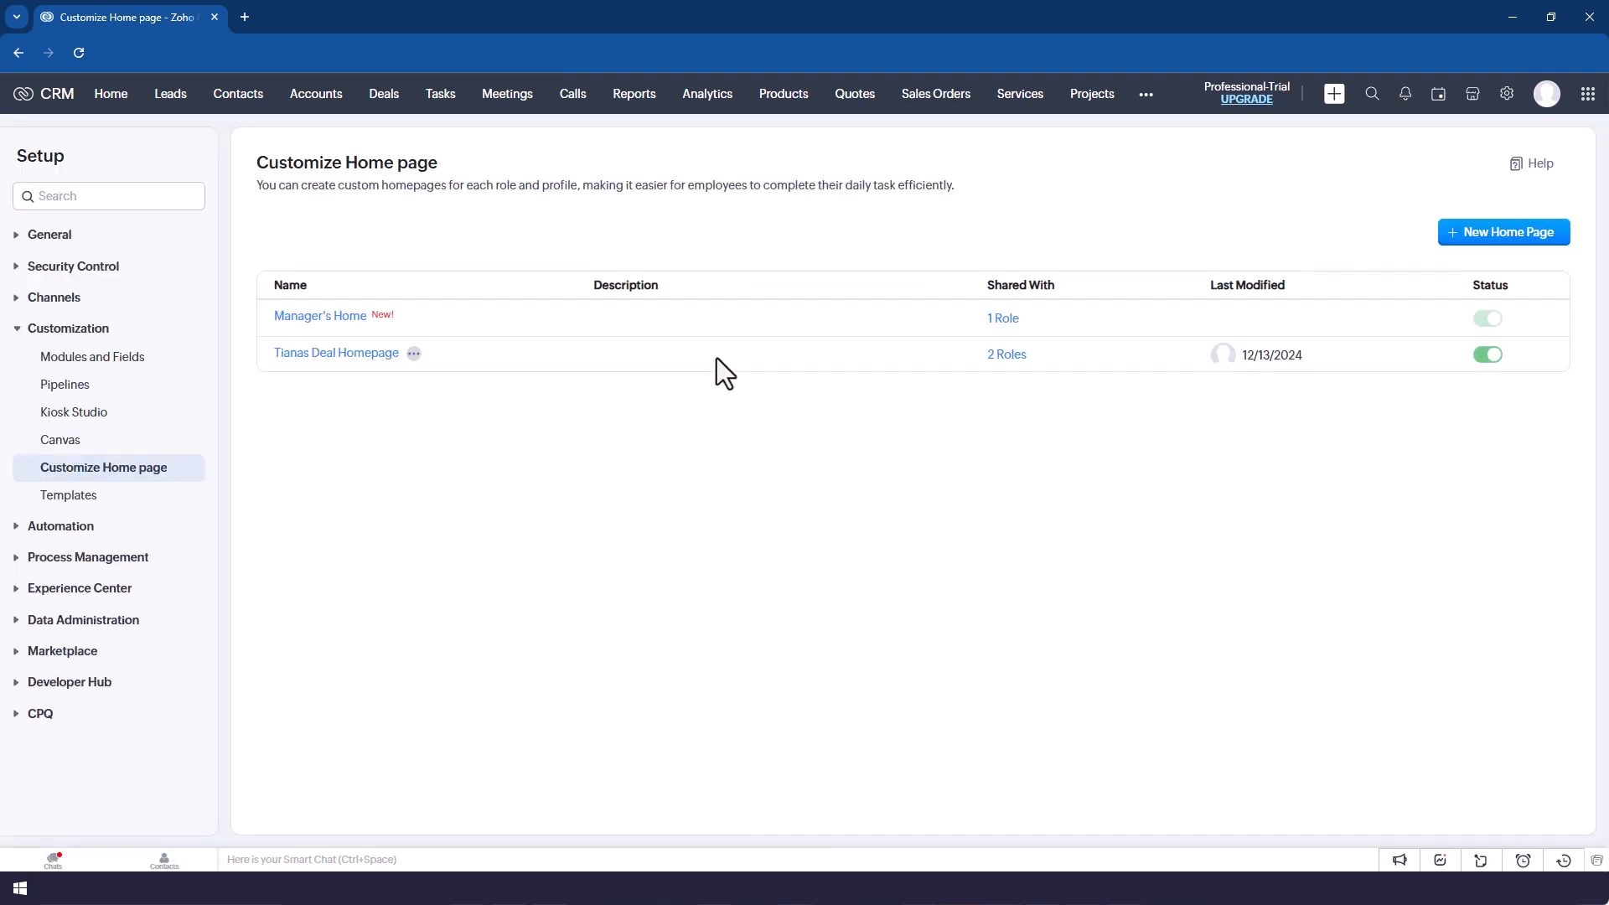
{"action": "mouse_move", "coordinate": [339, 367]}
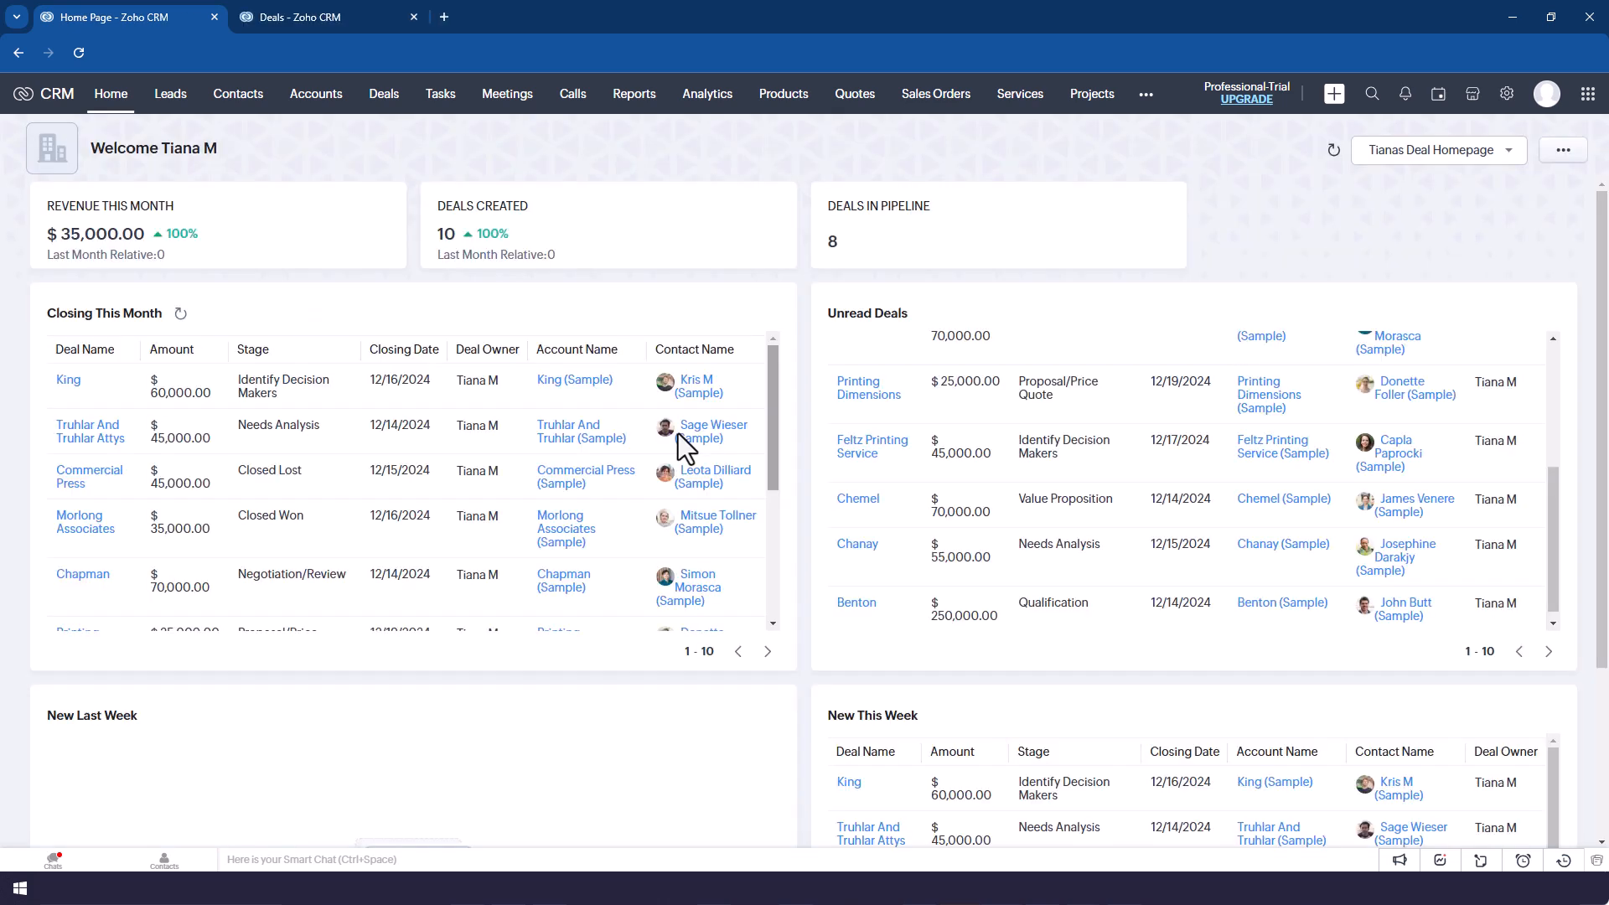
Step: Compare the Closing This Month component on the deal home page with the Deals module
{"action": "scroll", "coordinate": [675, 437], "scroll_direction": "down", "scroll_amount": 3}
{"action": "scroll", "coordinate": [672, 442], "scroll_direction": "up", "scroll_amount": 2}
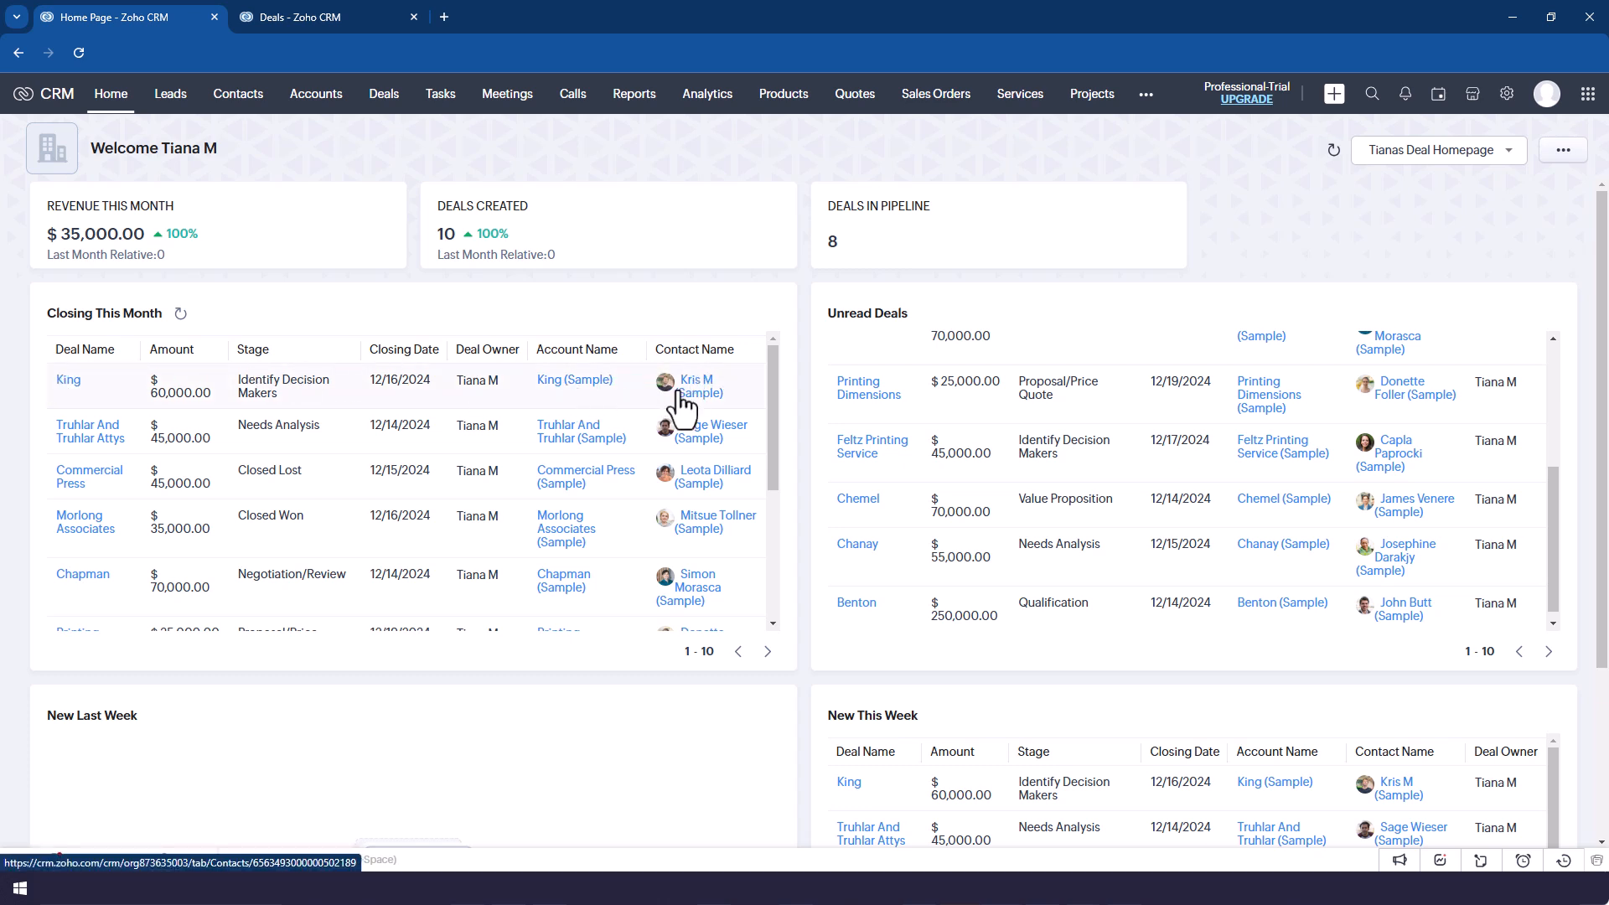
{"action": "mouse_move", "coordinate": [683, 408]}
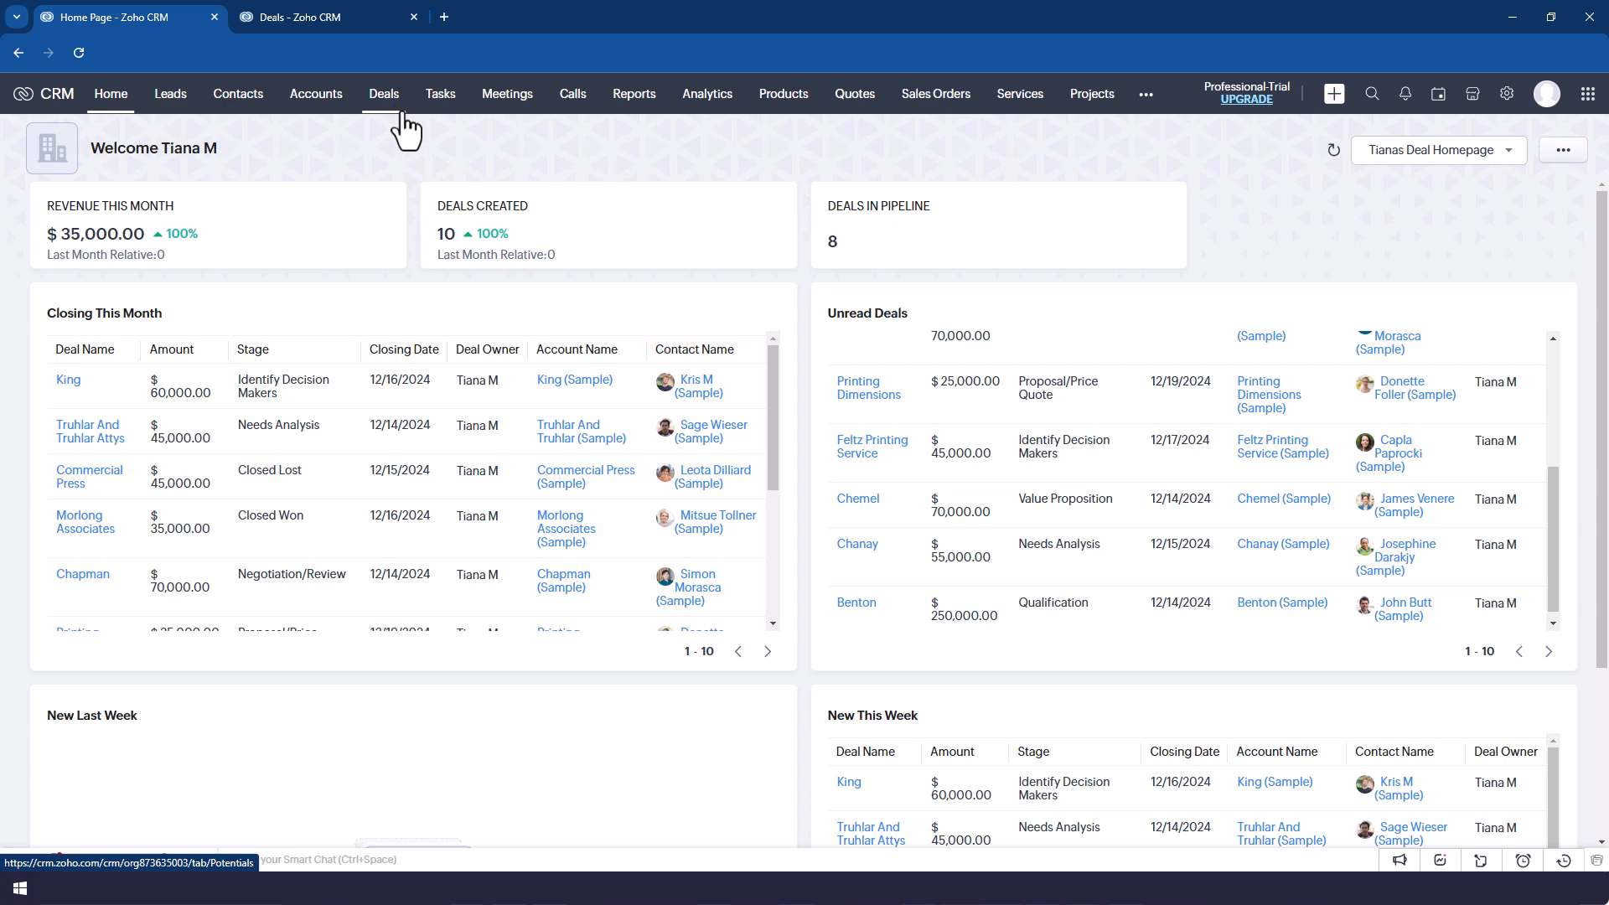
{"action": "left_click", "coordinate": [308, 15]}
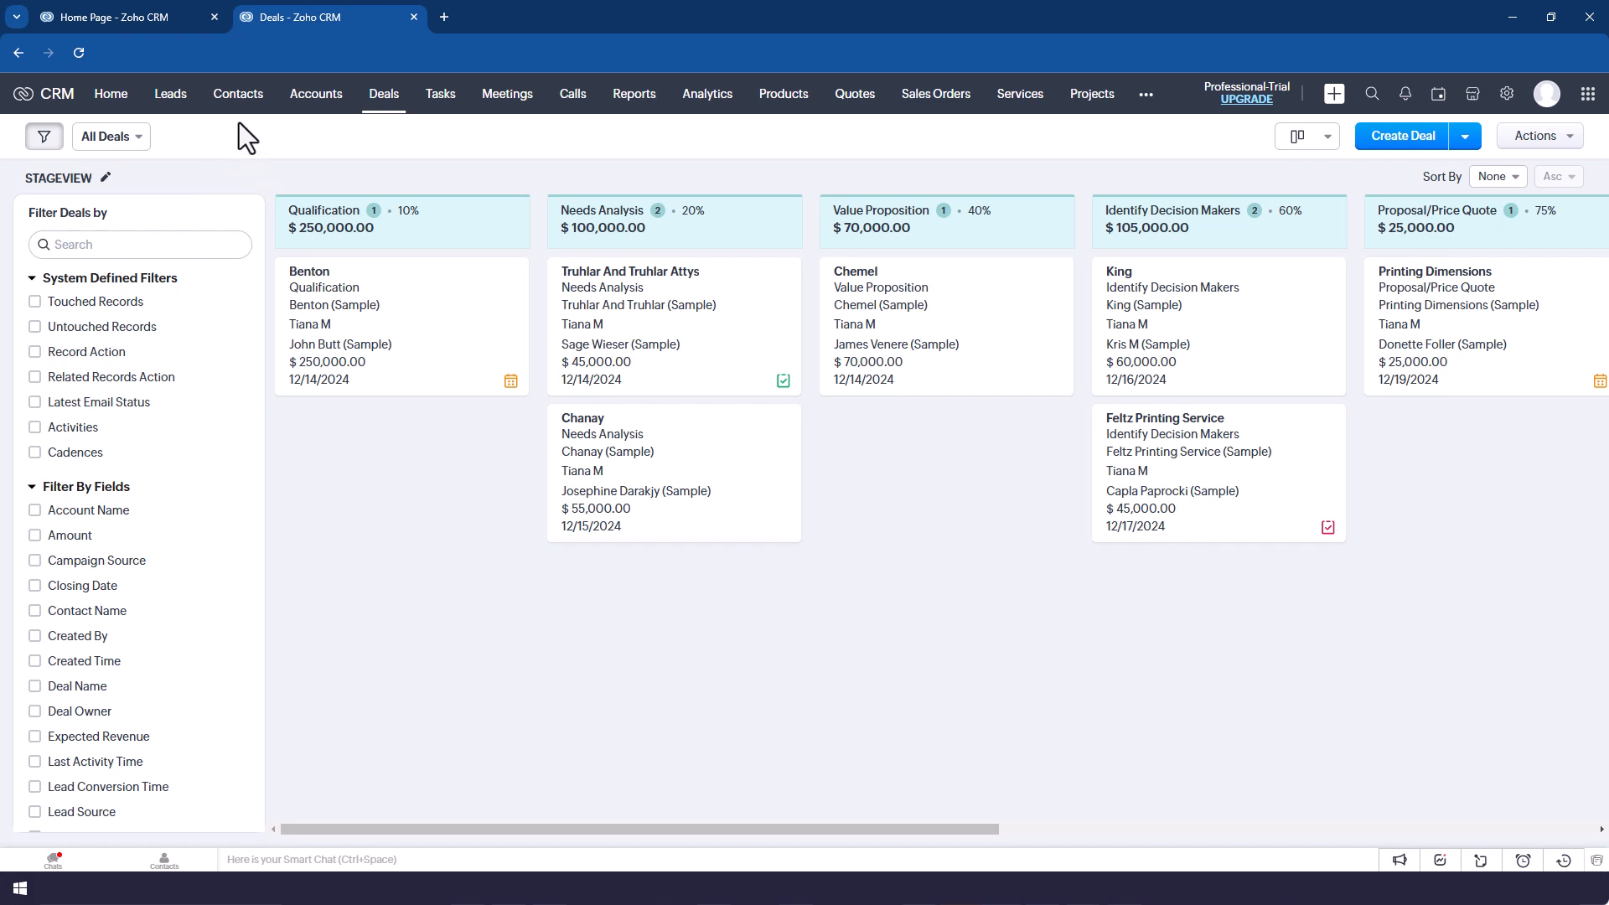
{"action": "left_click", "coordinate": [144, 15]}
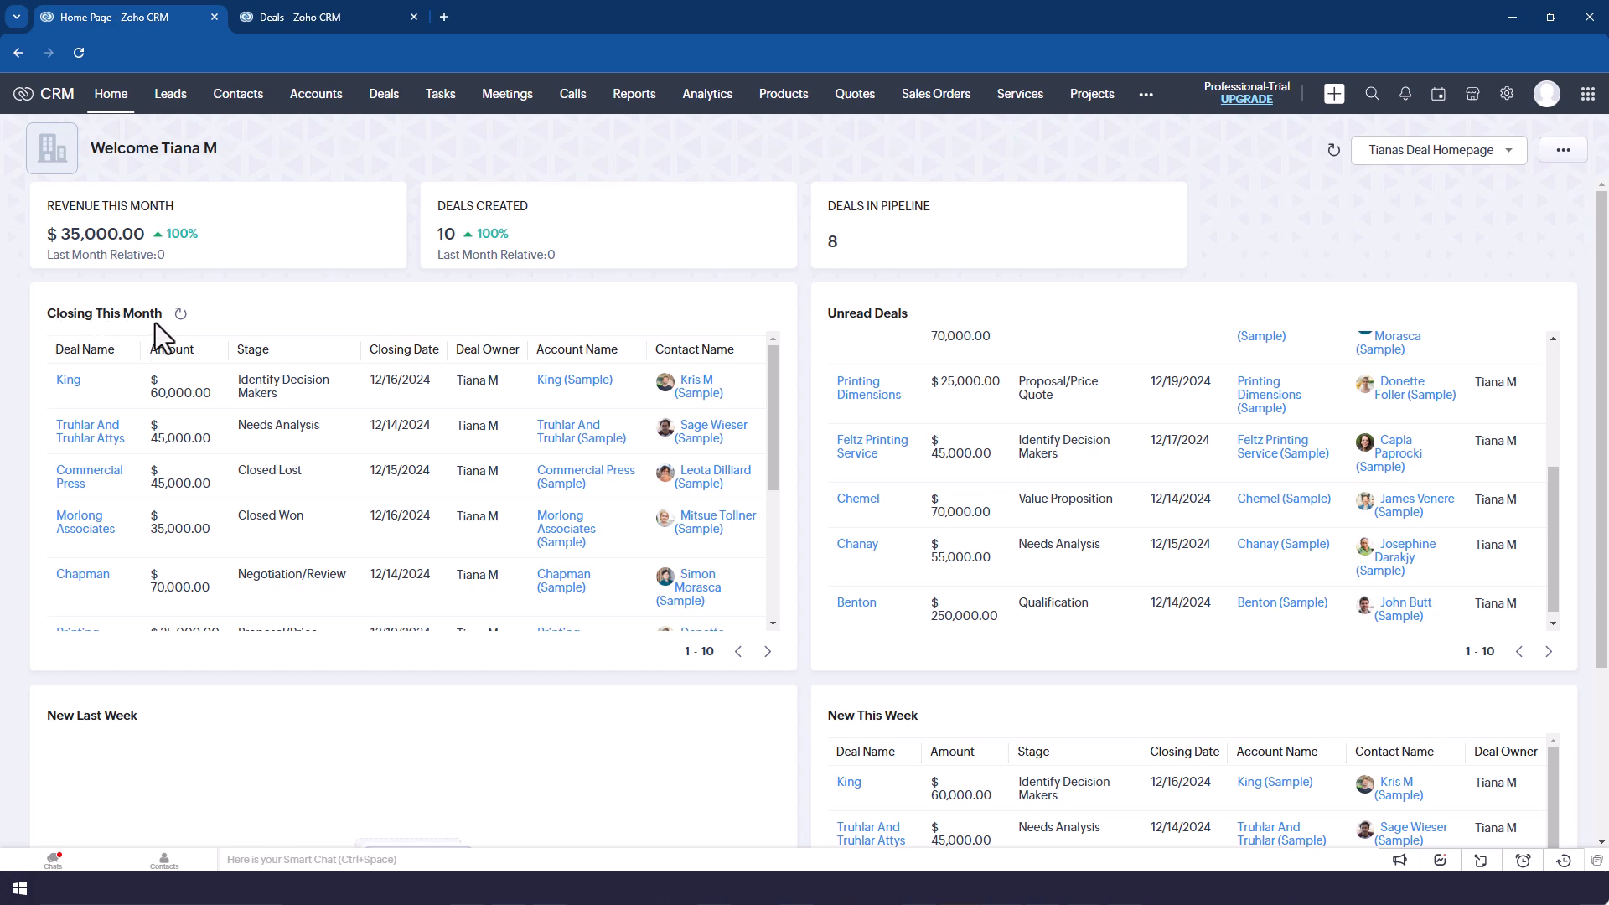
{"action": "left_click", "coordinate": [279, 29]}
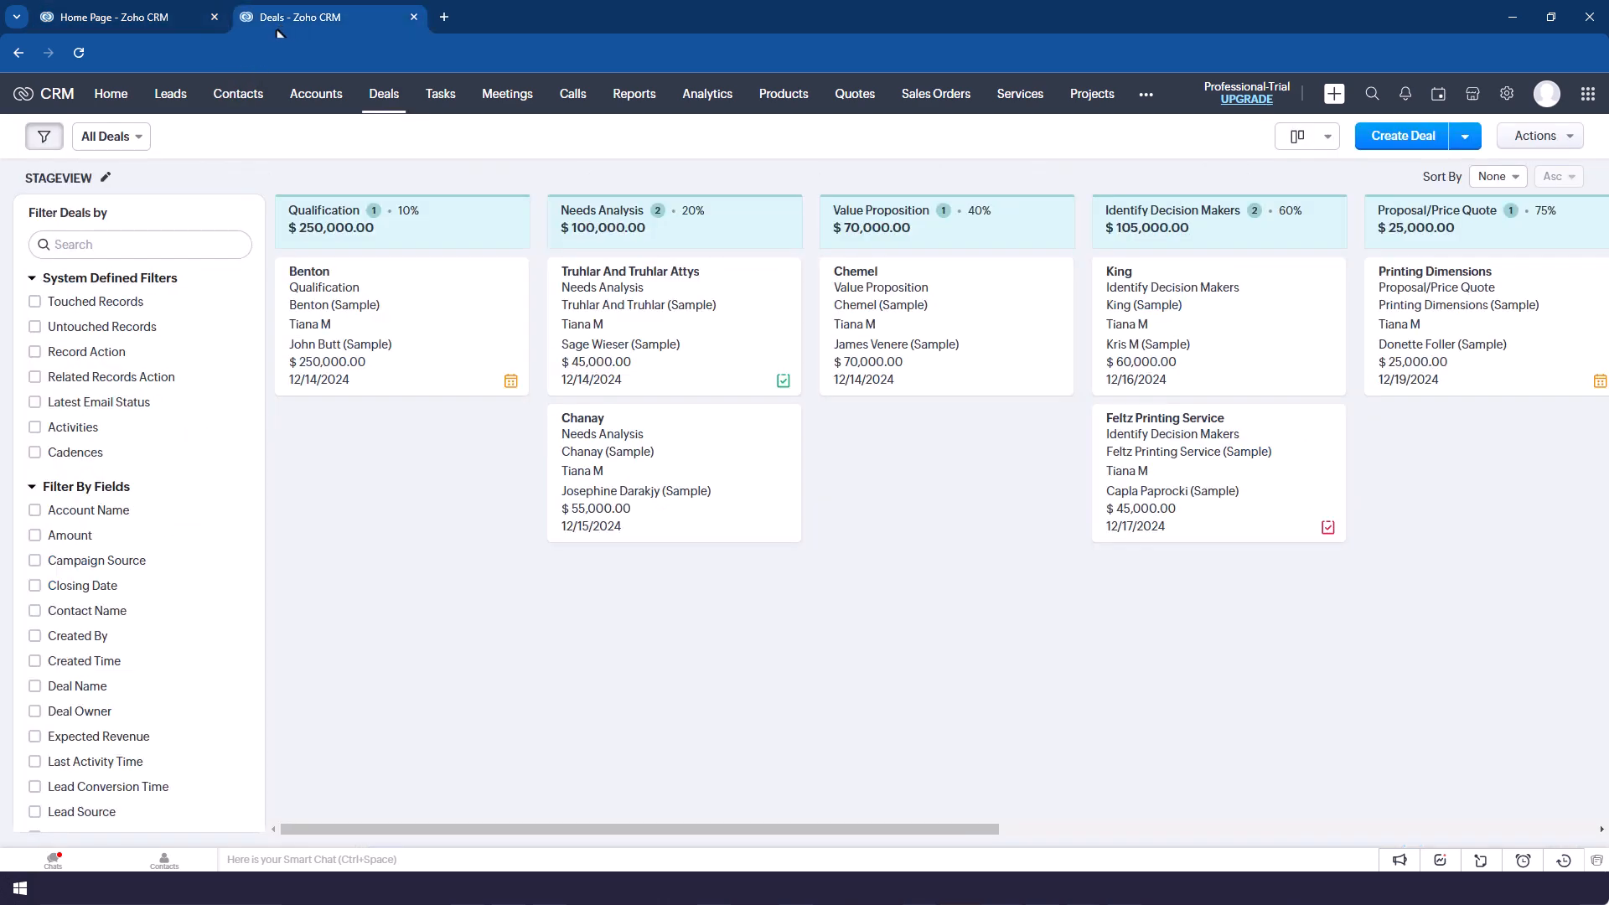
Step: Display the Closing This Month view of the Deals module in List View
{"action": "left_click", "coordinate": [129, 144]}
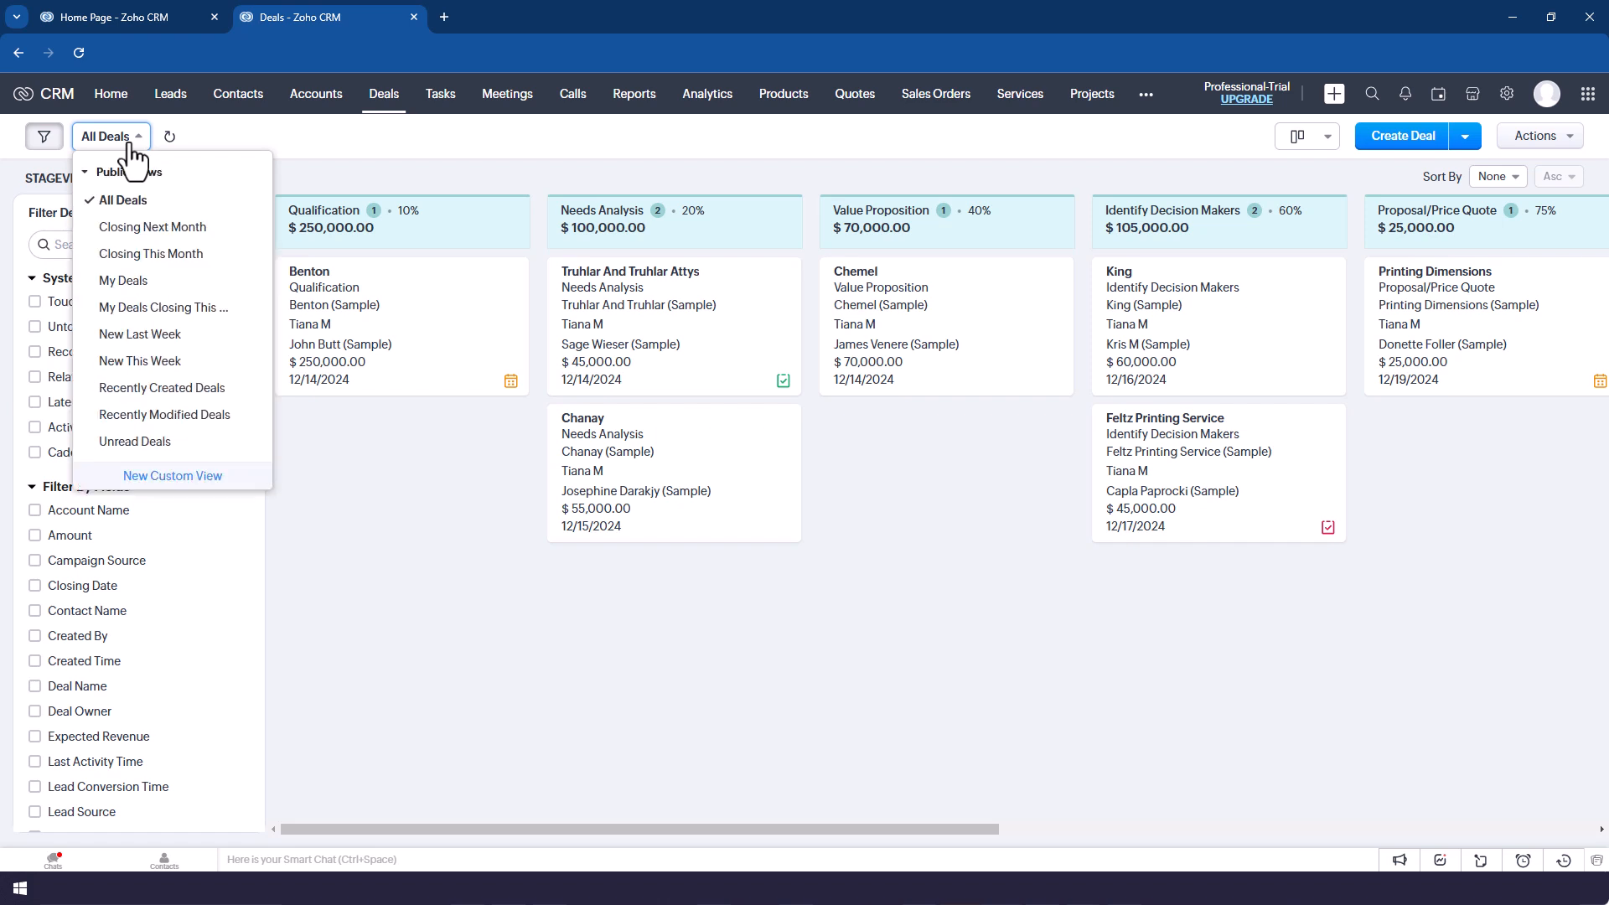
{"action": "left_click", "coordinate": [147, 255]}
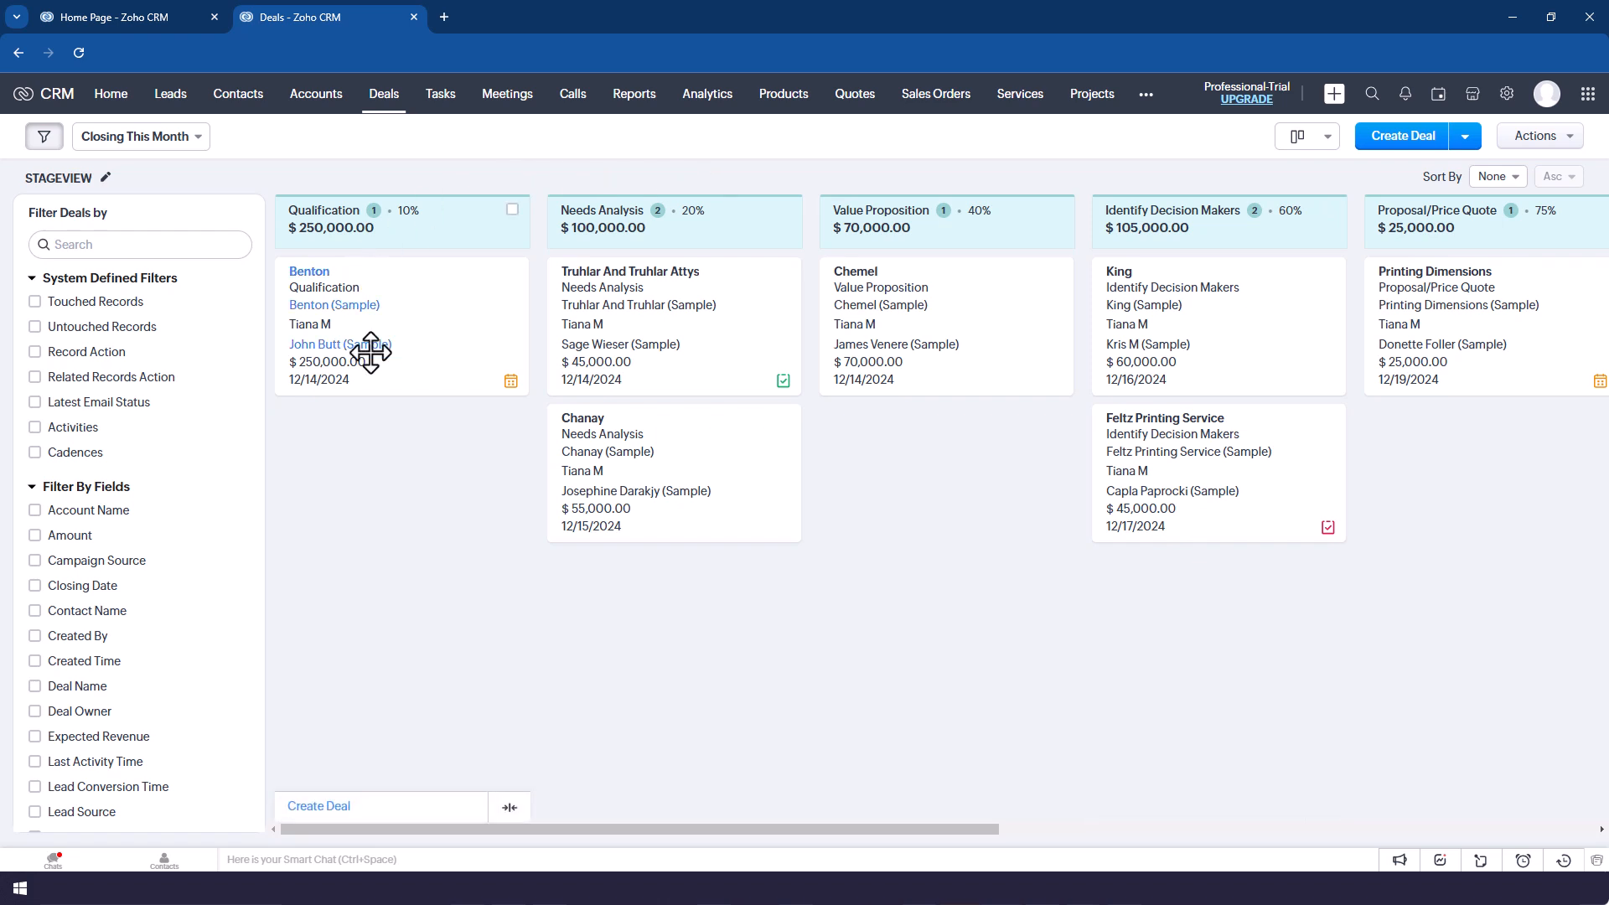
{"action": "left_click", "coordinate": [1327, 138]}
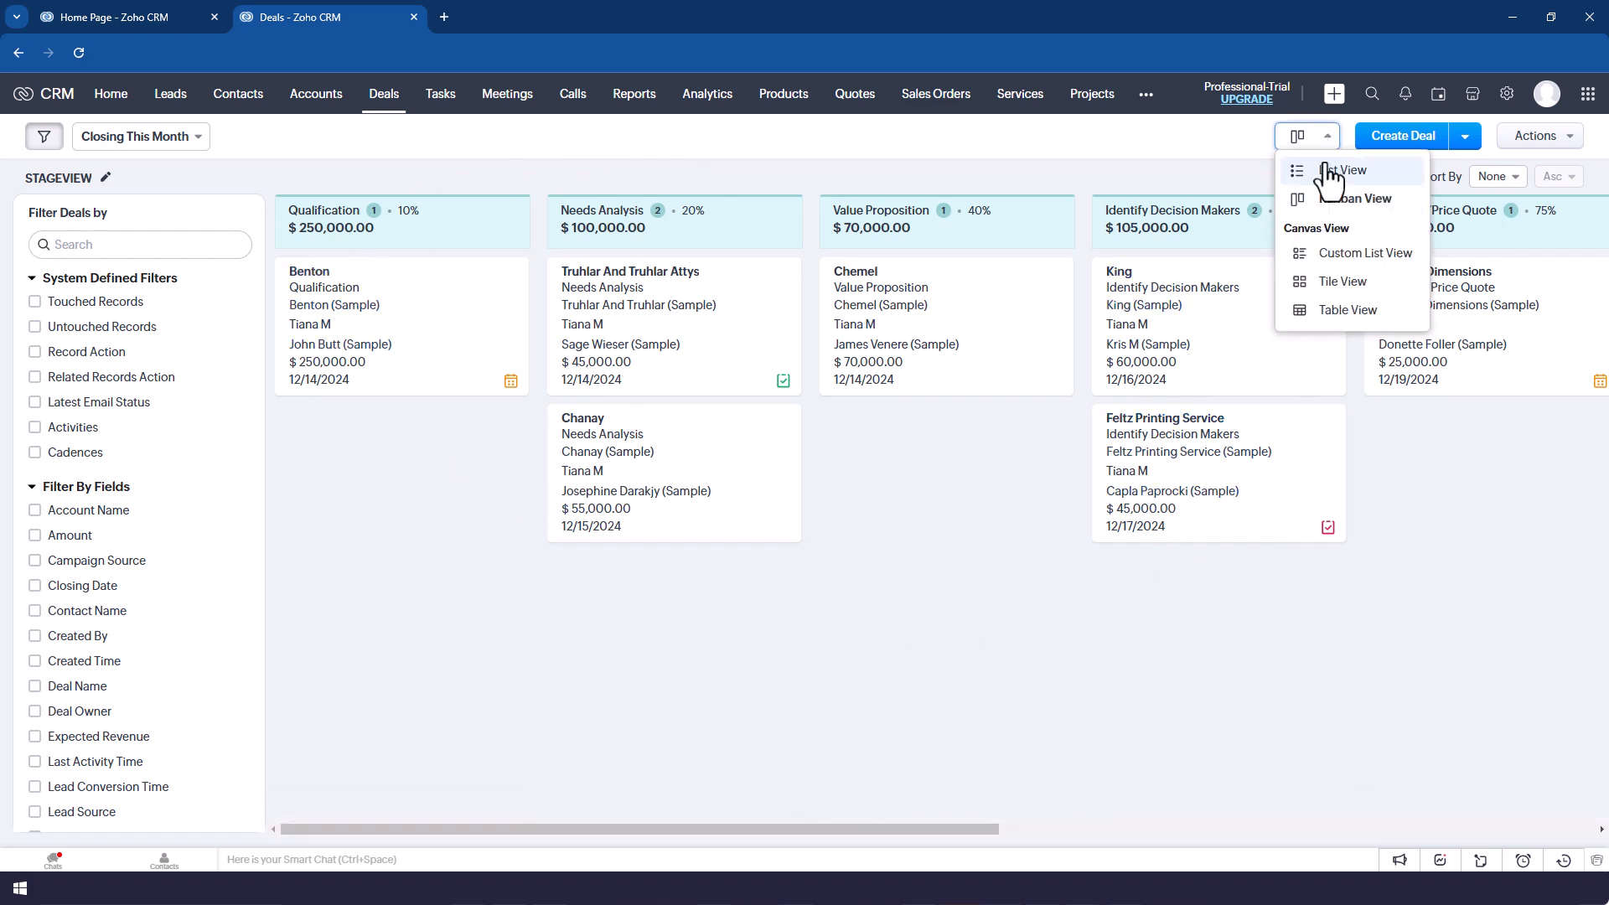
{"action": "left_click", "coordinate": [1328, 179]}
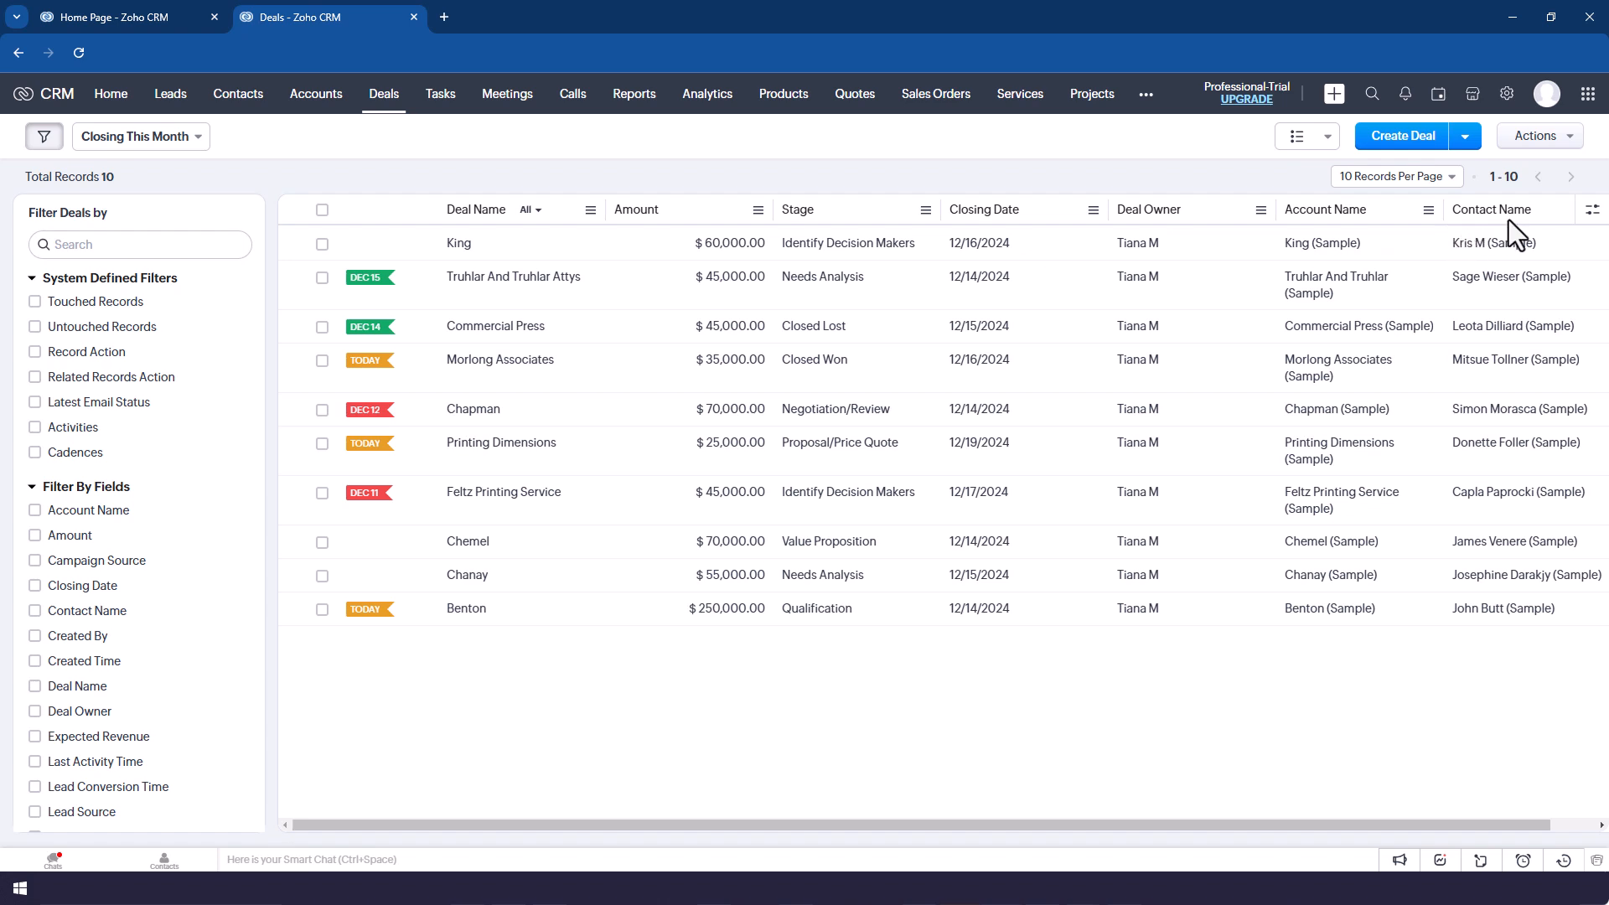
Step: Remove the Contact Name and Account Name columns from the Closing This Month deals list and save
{"action": "left_click", "coordinate": [1592, 218]}
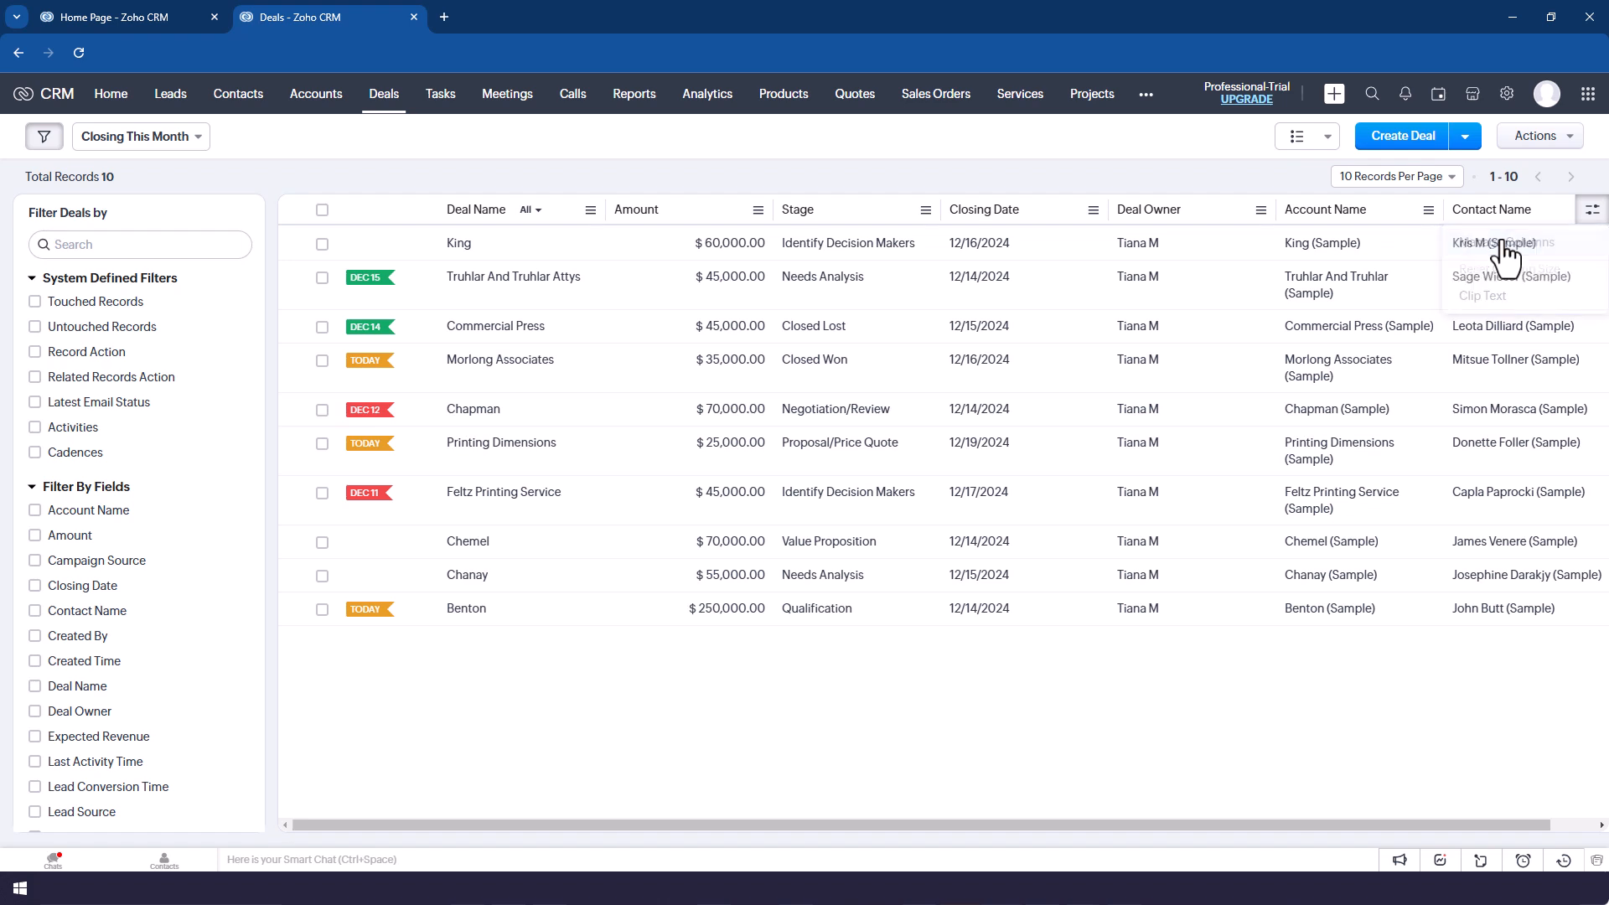
{"action": "left_click", "coordinate": [1505, 243]}
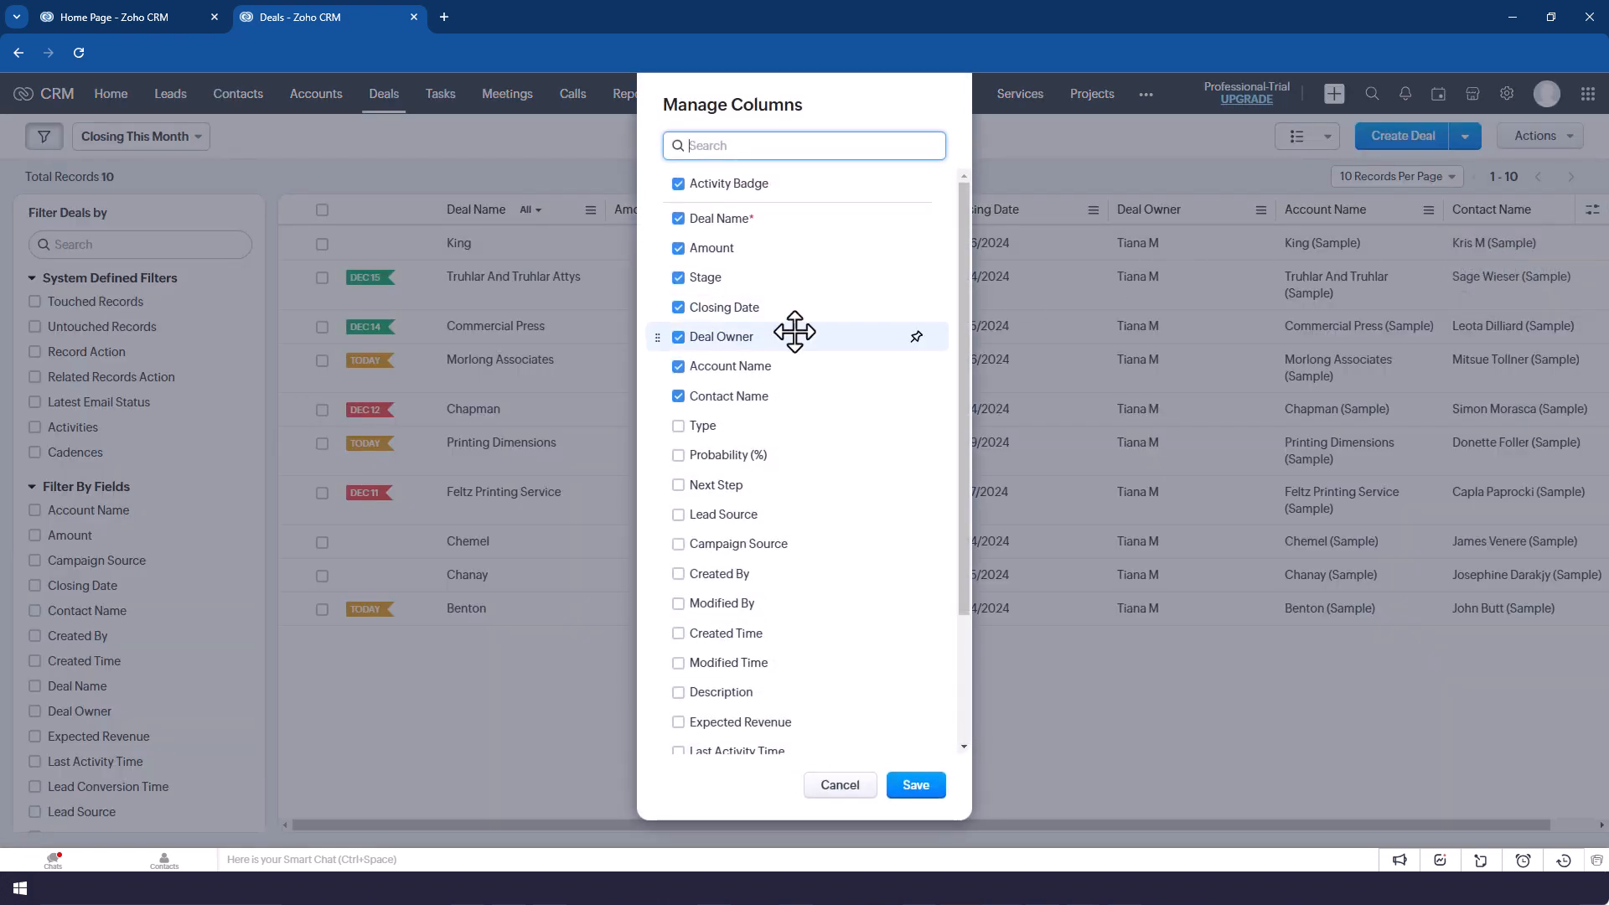
{"action": "left_click", "coordinate": [679, 397]}
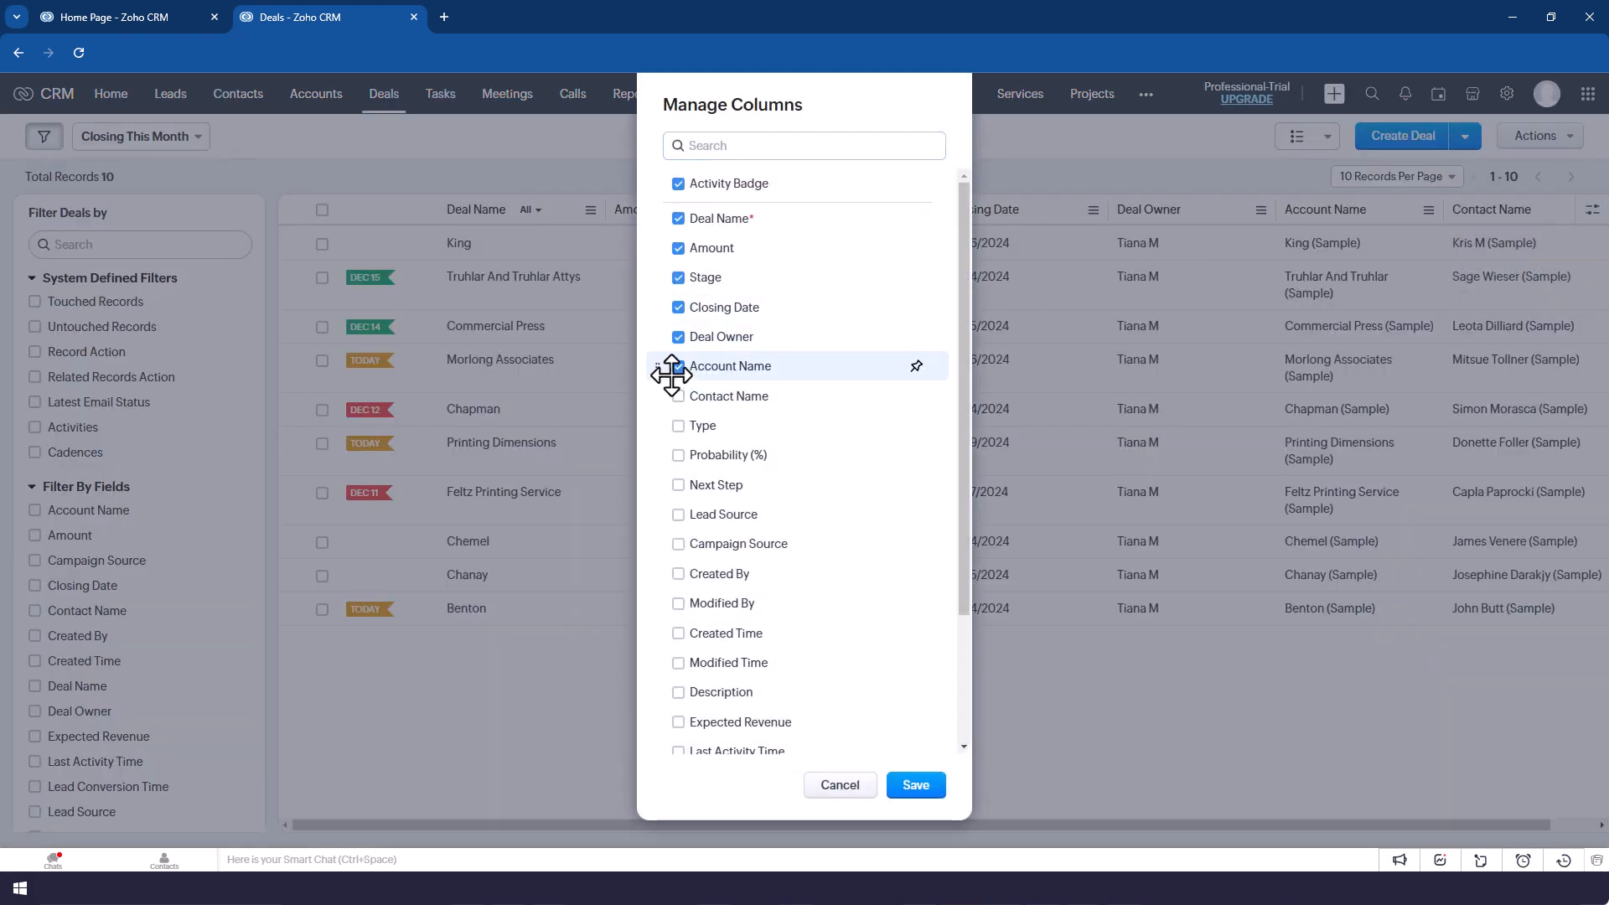
{"action": "left_click", "coordinate": [678, 368]}
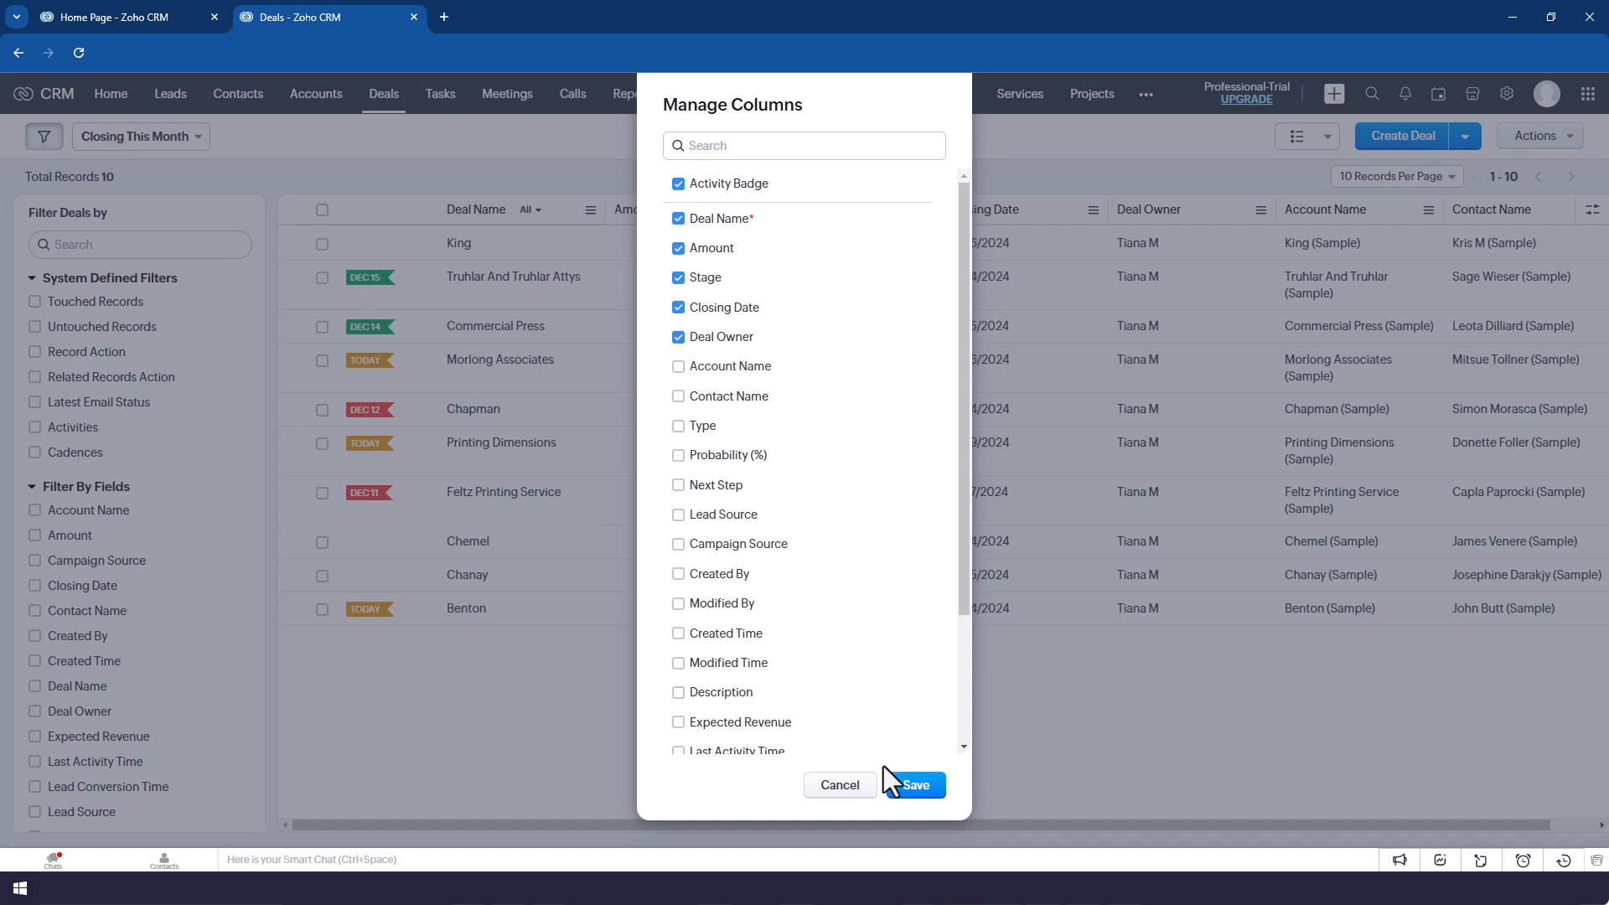
{"action": "left_click", "coordinate": [901, 784]}
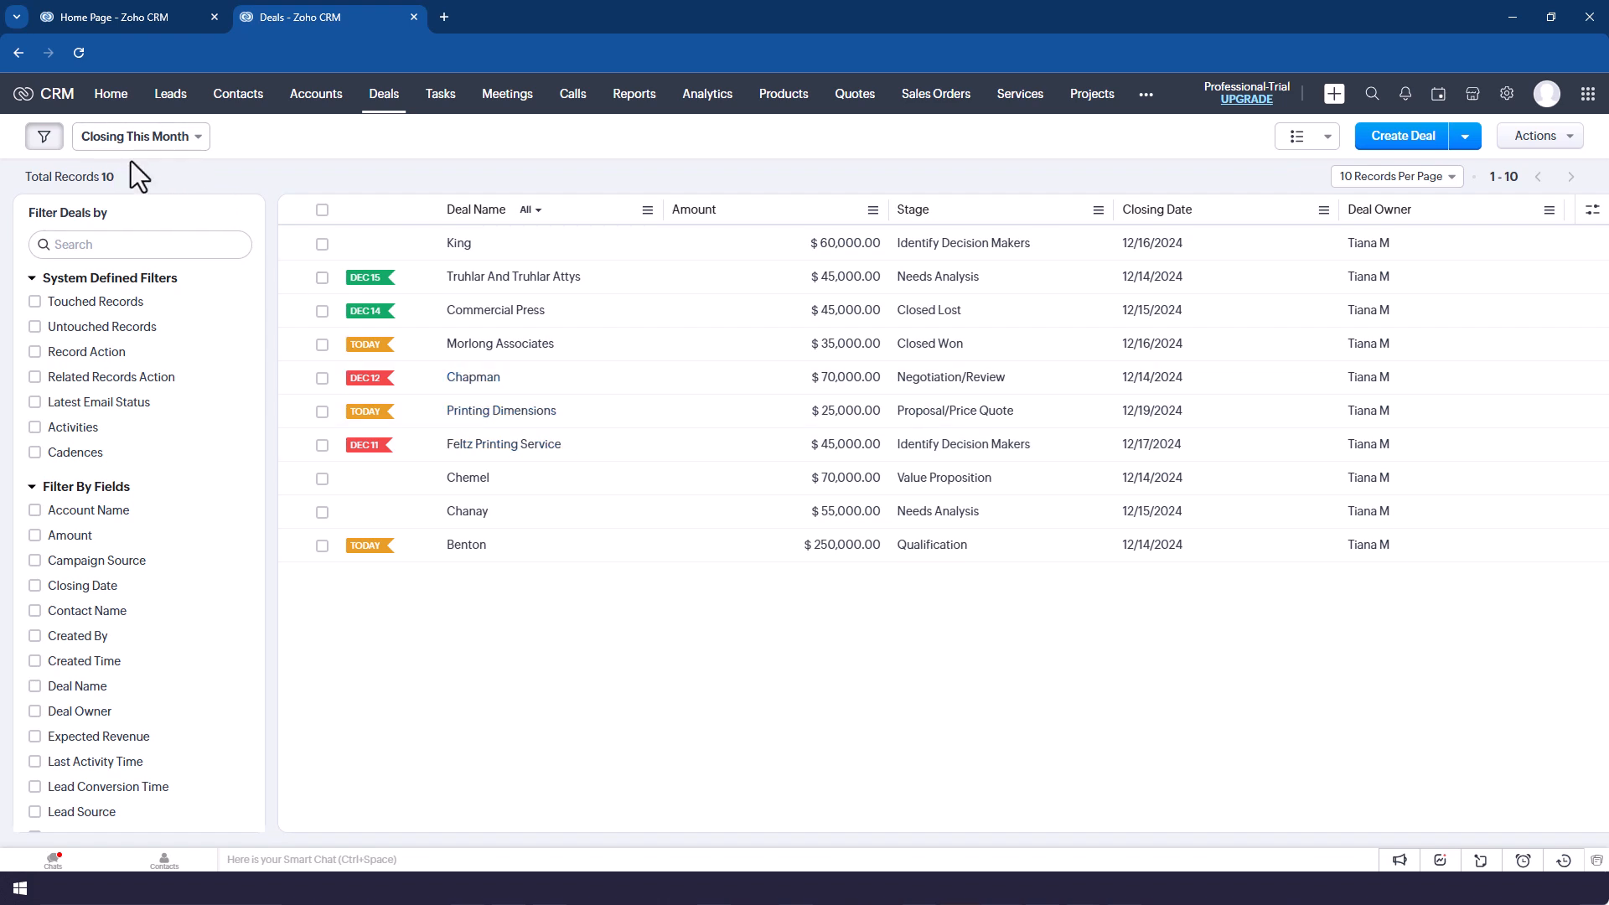
Step: Check the Closing This Month columns on the home page and open the Unread Deals view in the Deals module
{"action": "left_click", "coordinate": [122, 15]}
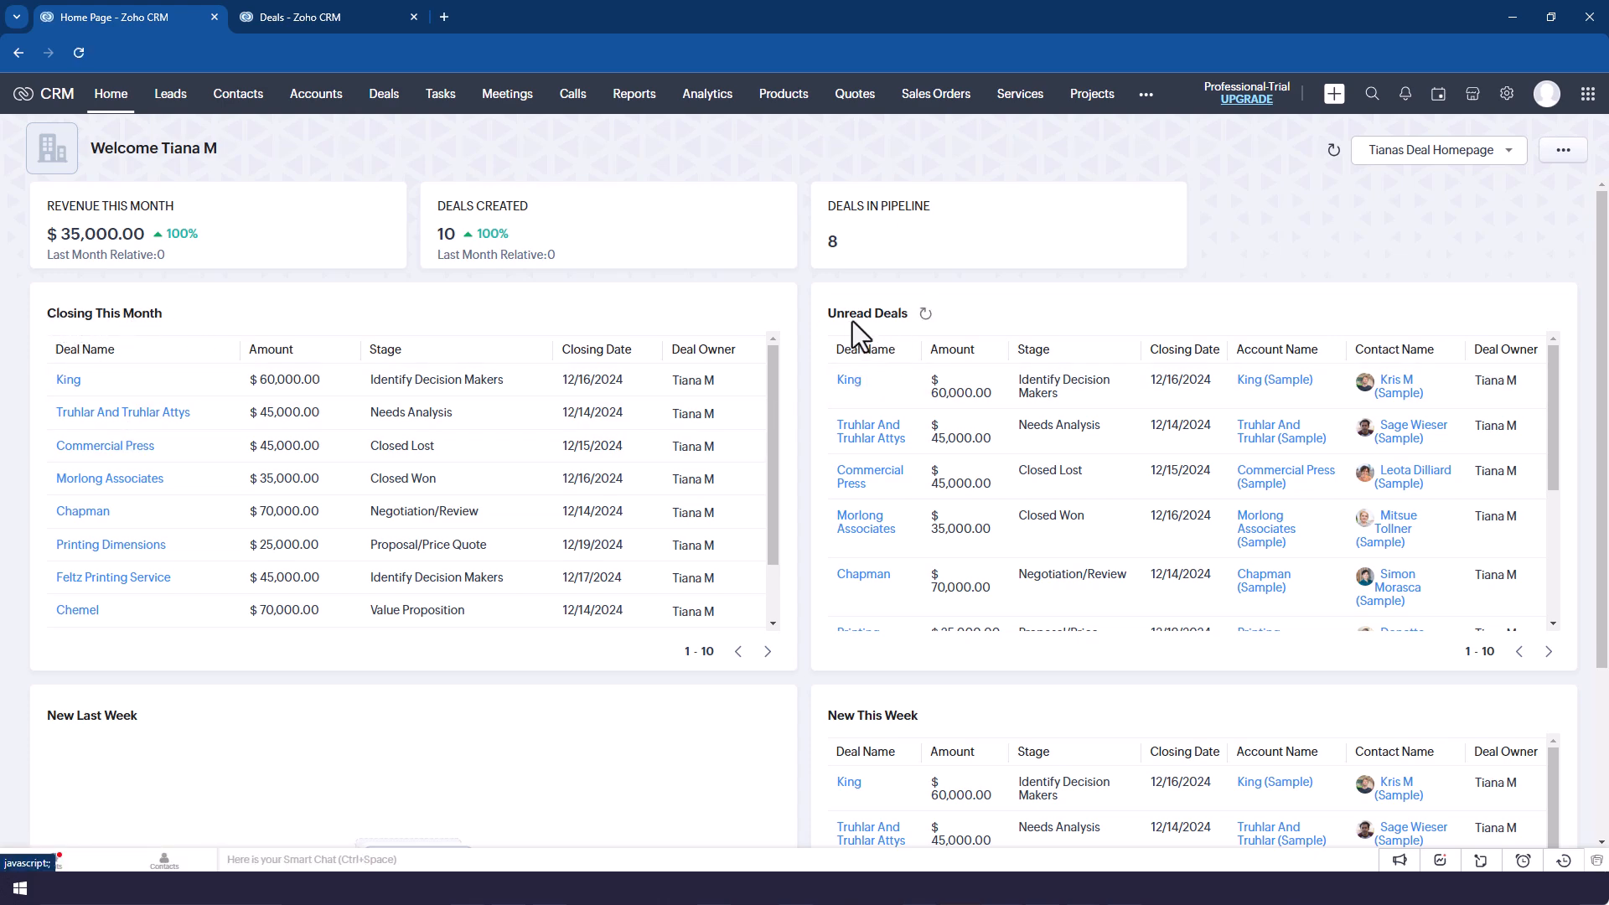
{"action": "left_click", "coordinate": [340, 18]}
{"action": "left_click", "coordinate": [156, 142]}
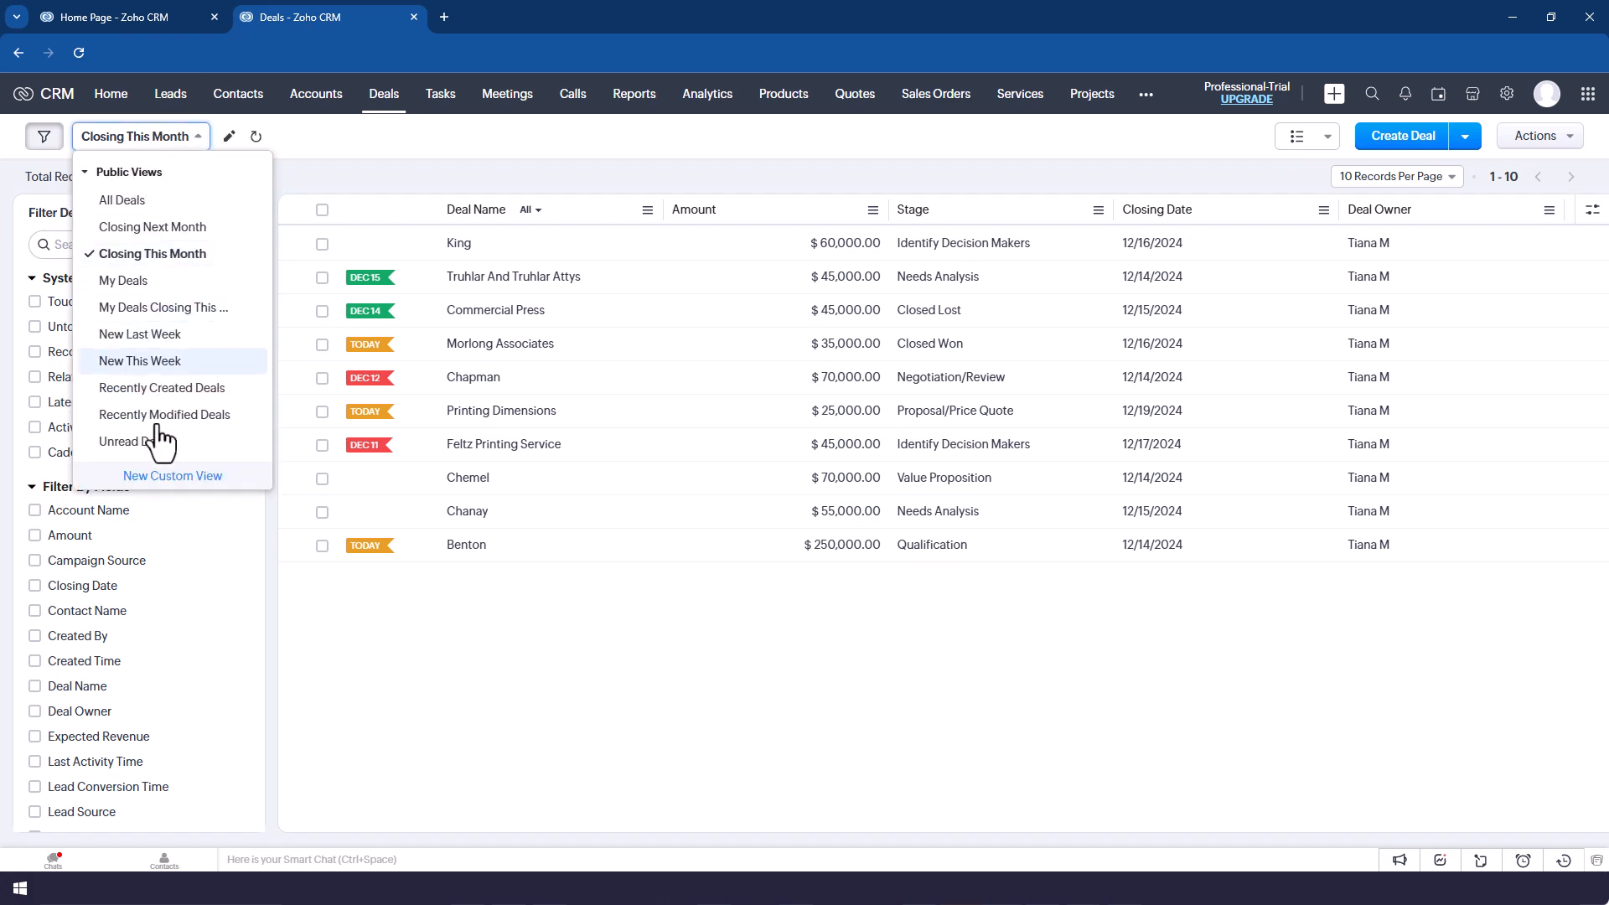
{"action": "left_click", "coordinate": [156, 444]}
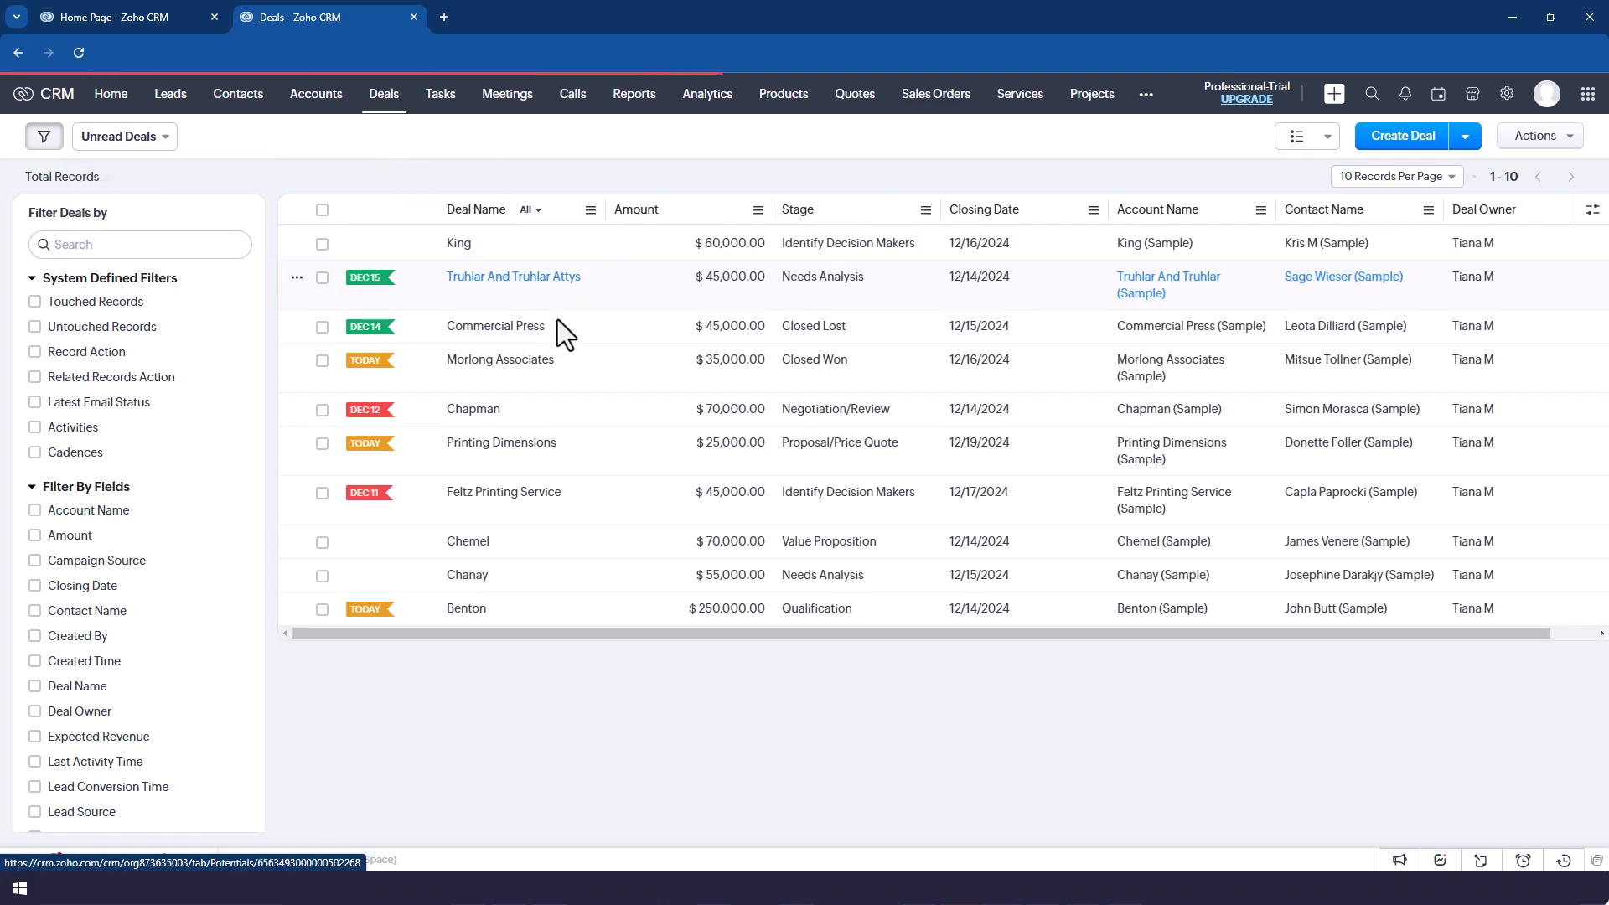
Step: Return to the CRM home page and select the custom deal home page from the available home pages
{"action": "left_click", "coordinate": [122, 7]}
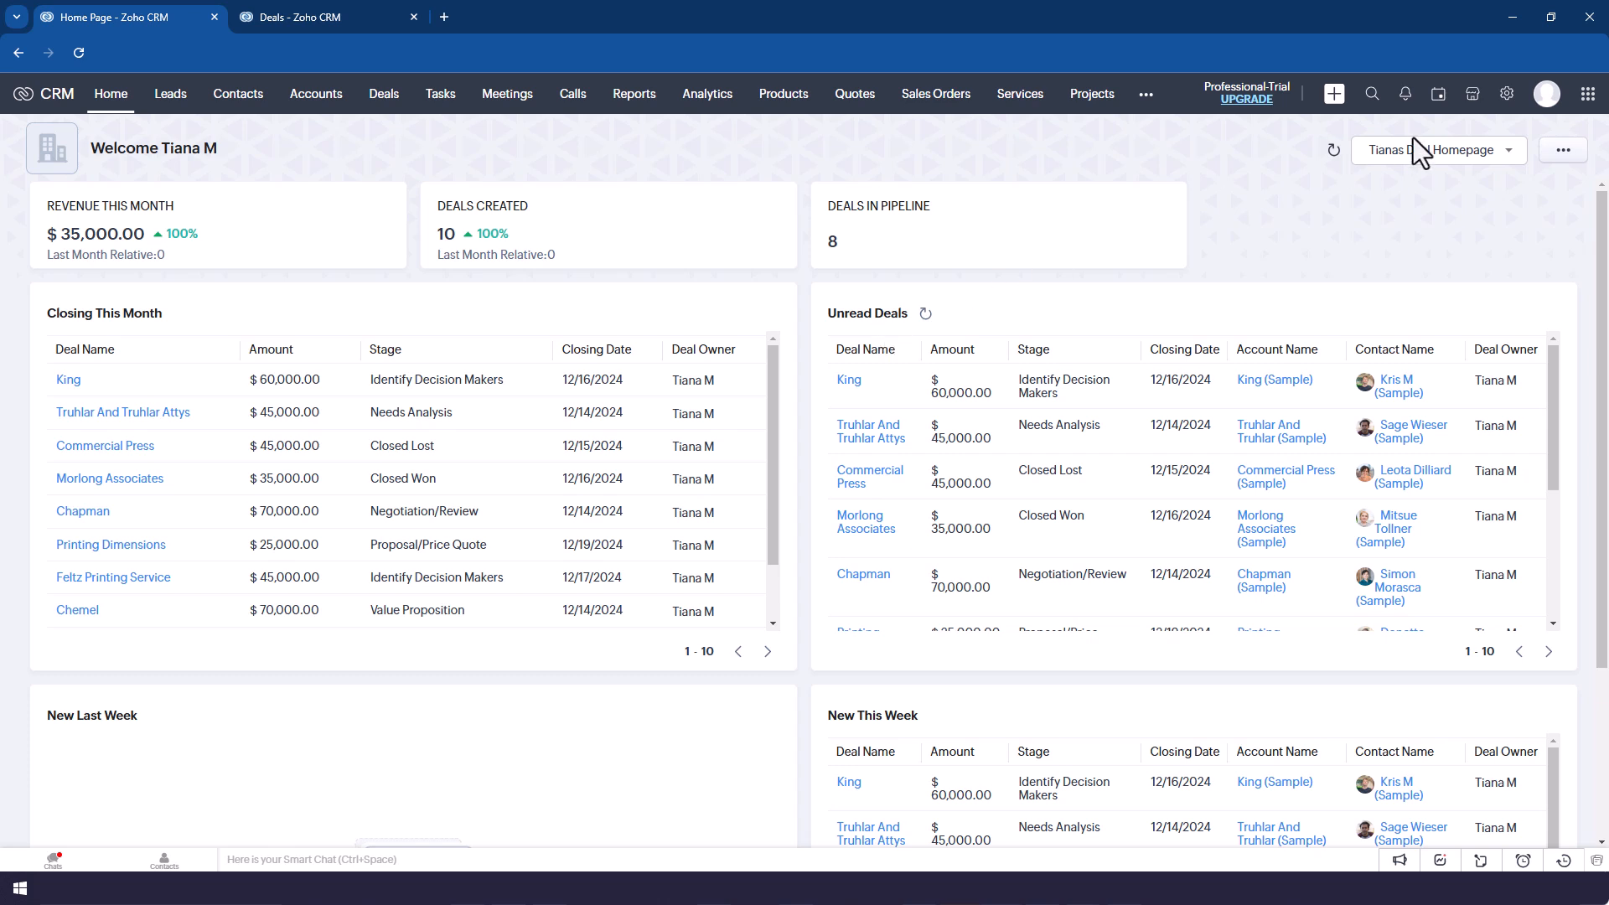
{"action": "left_click", "coordinate": [1506, 157]}
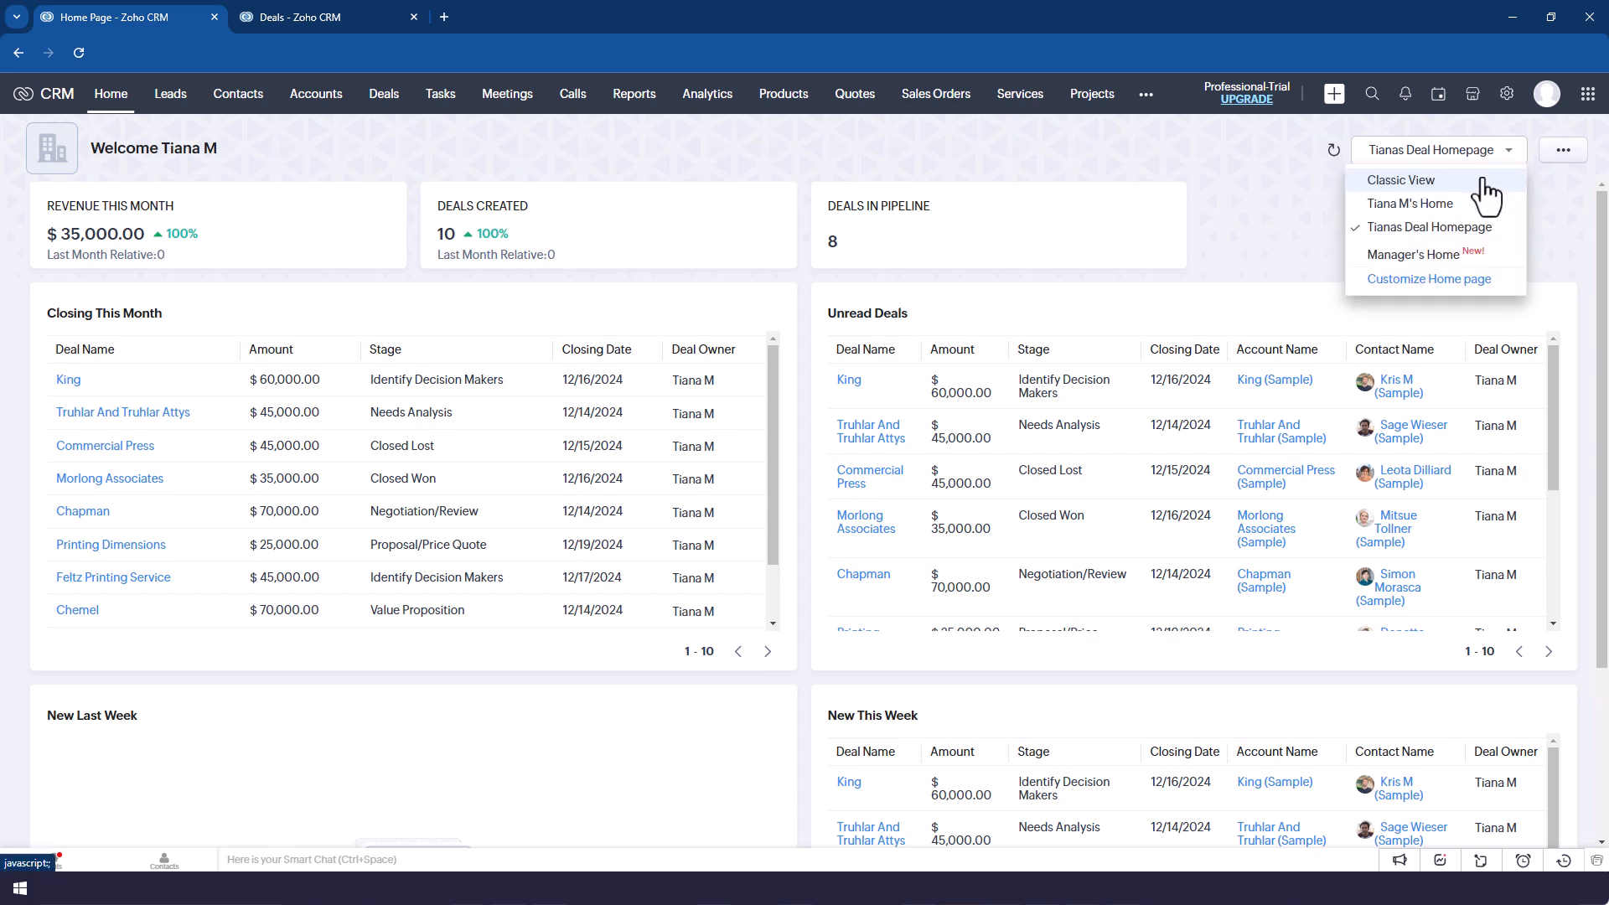
{"action": "left_click", "coordinate": [1443, 233]}
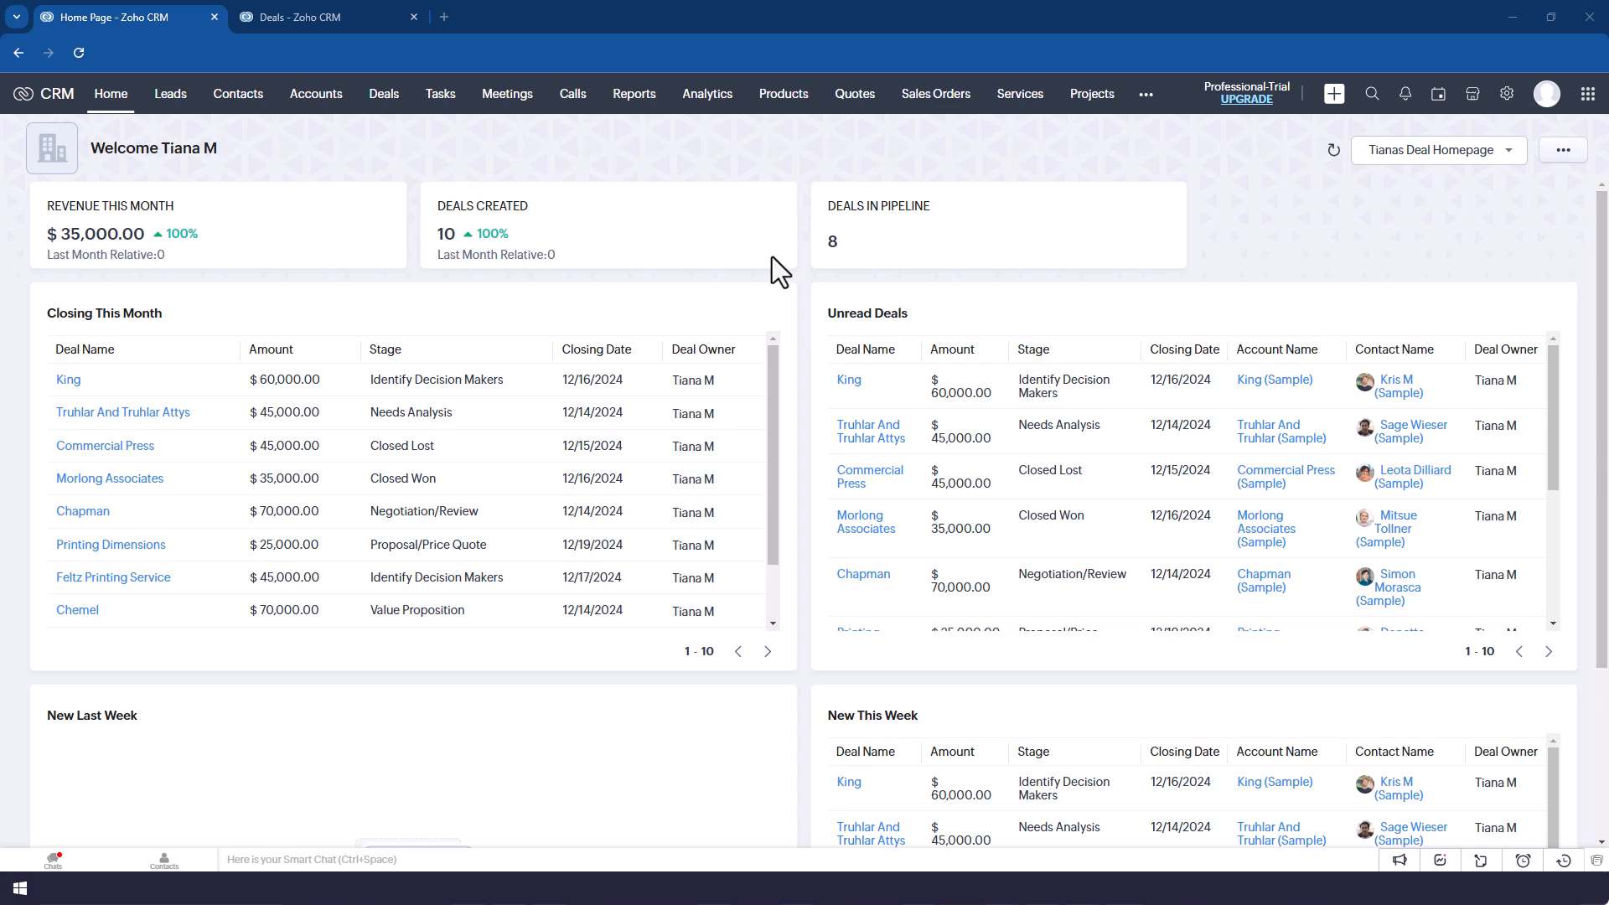